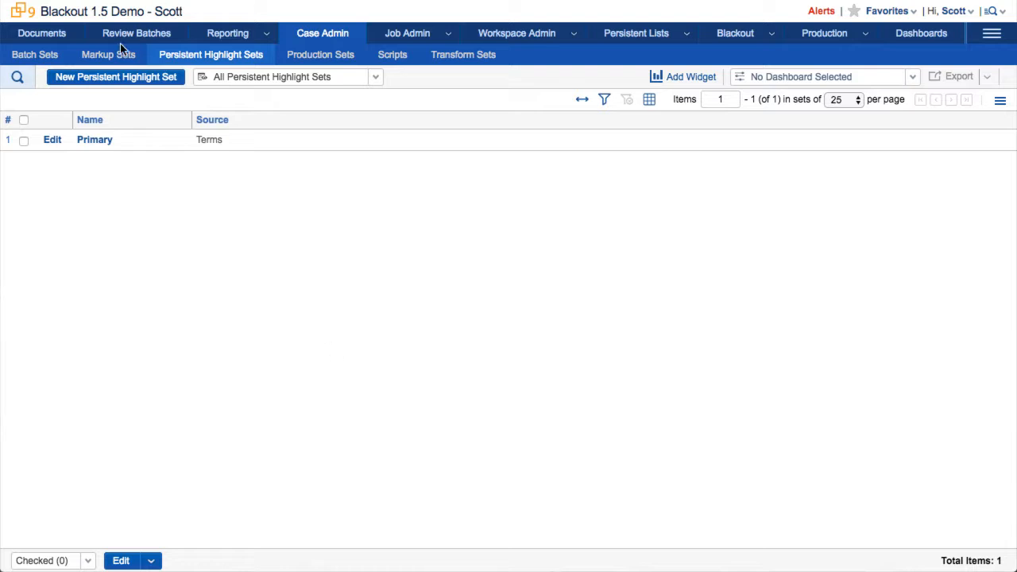
Start a new persistent highlight set named Blackout Missed Redactions with order 999 and Highlight Fields as its source.
click(132, 82)
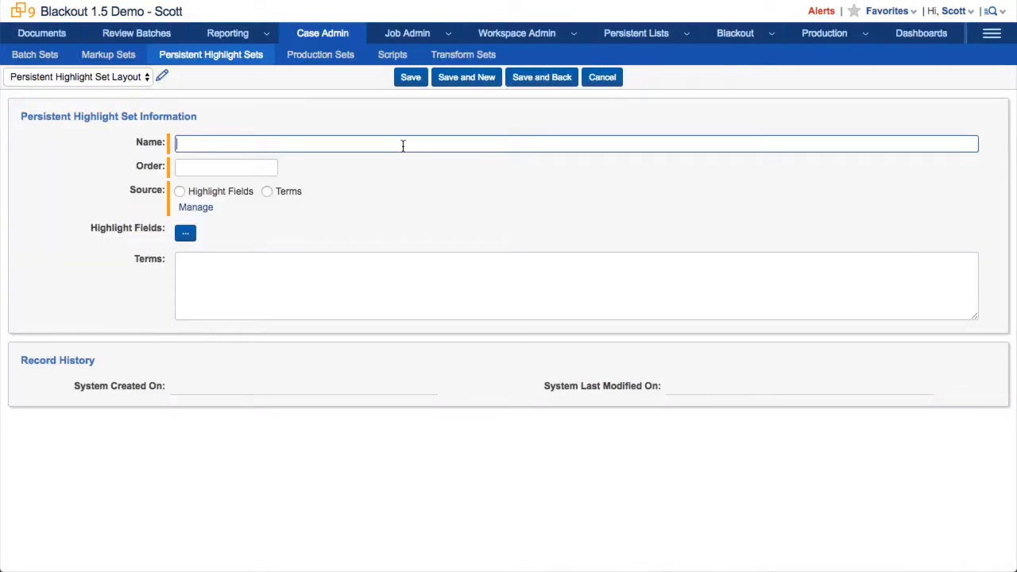
text(B)
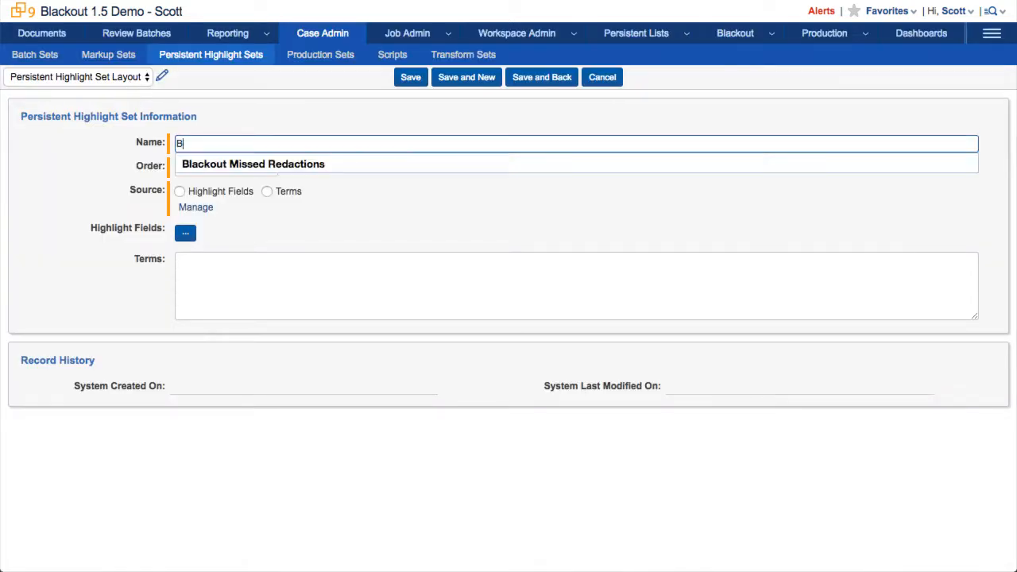
text(lackout)
key(Down)
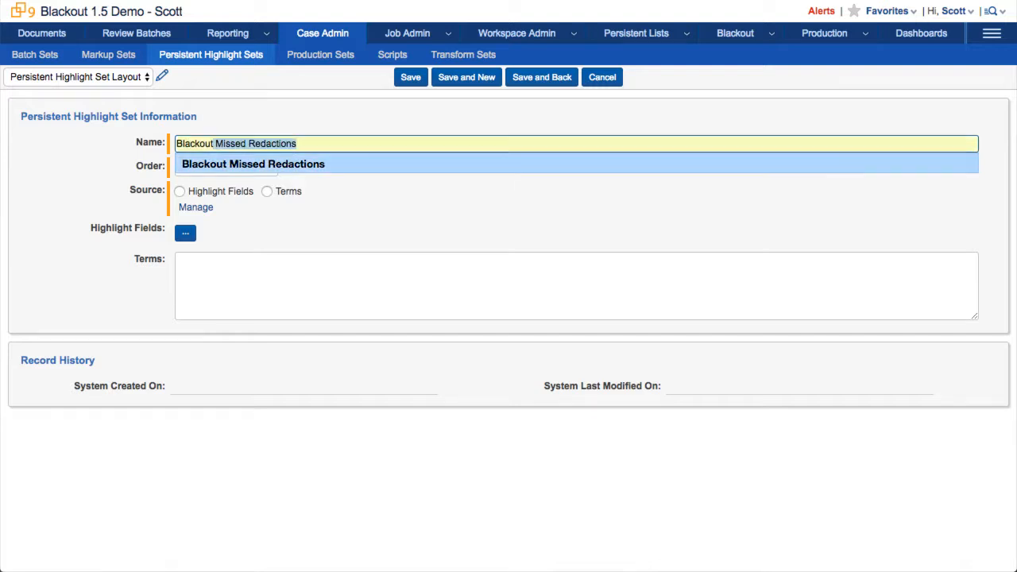
key(Tab)
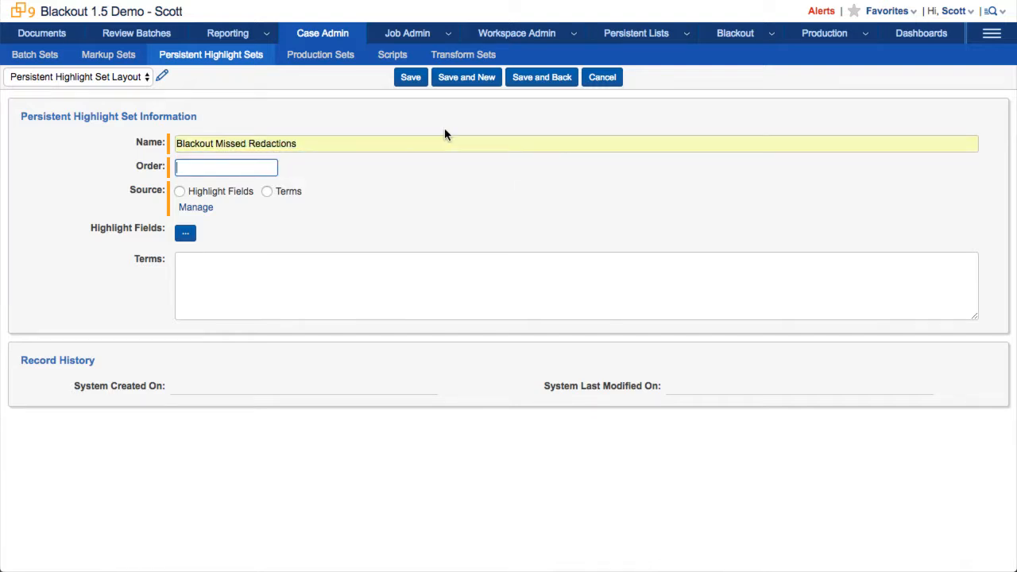
text(999)
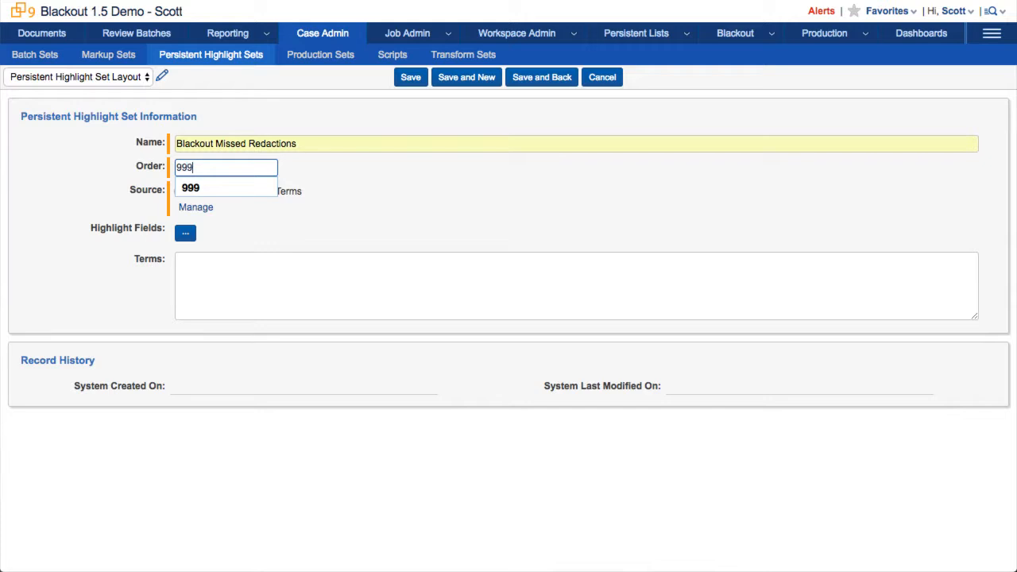
click(410, 193)
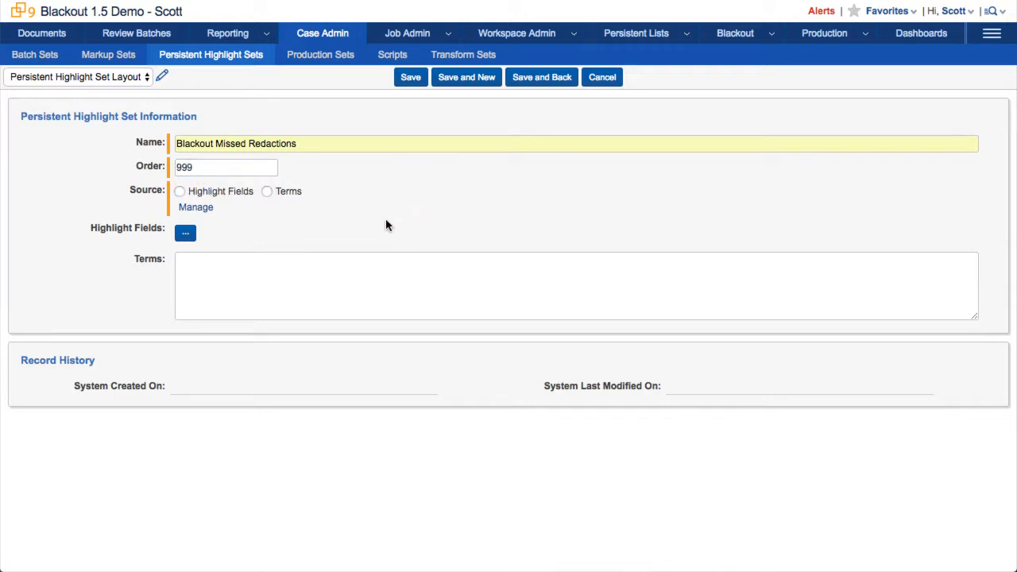
click(179, 194)
Filter the highlight fields for "Blackout Missed", assign Blackout Missed Redactions to the set, and save it.
click(188, 240)
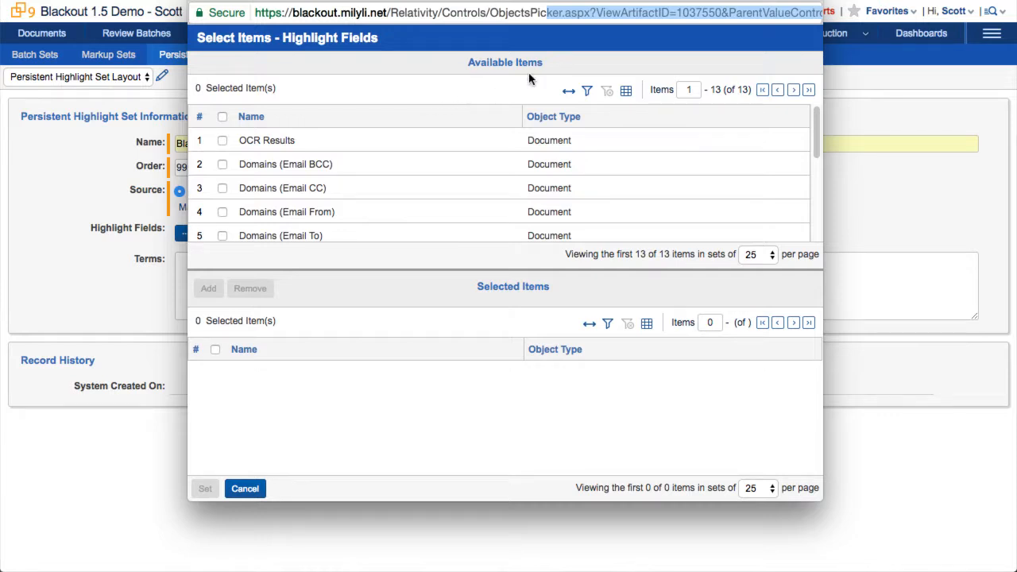
click(586, 94)
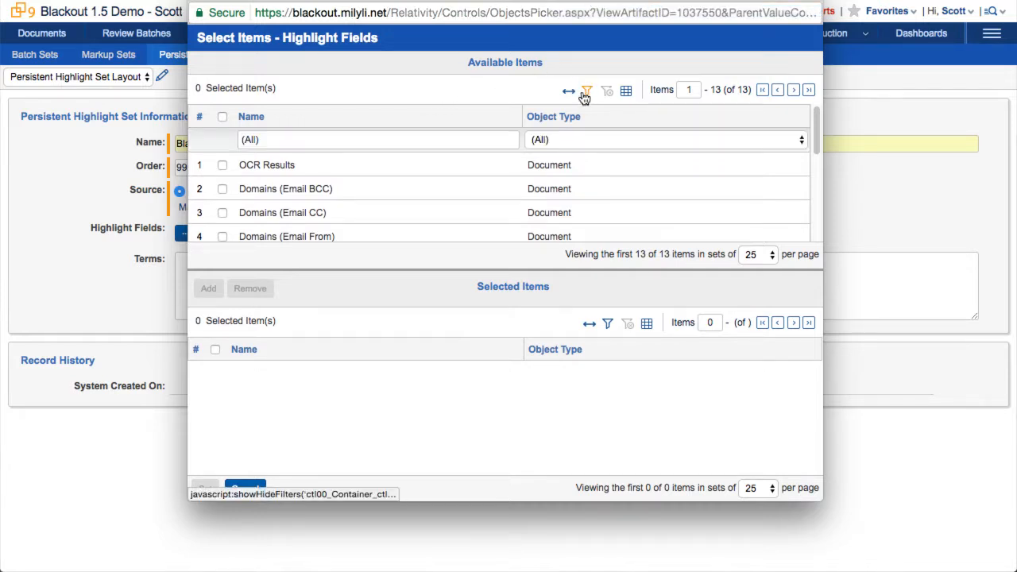
click(346, 139)
text(Black)
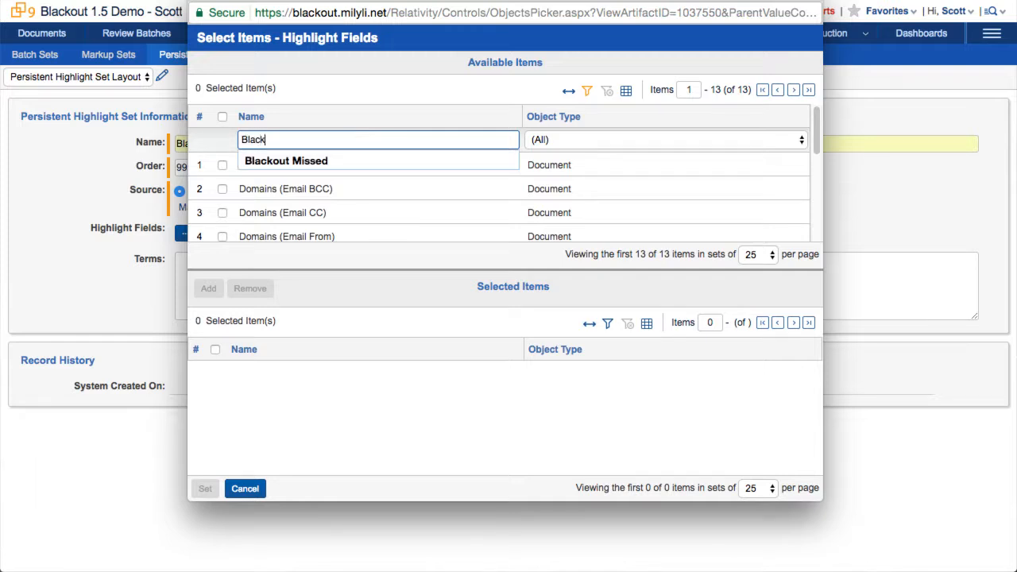
text(out Missed)
key(Return)
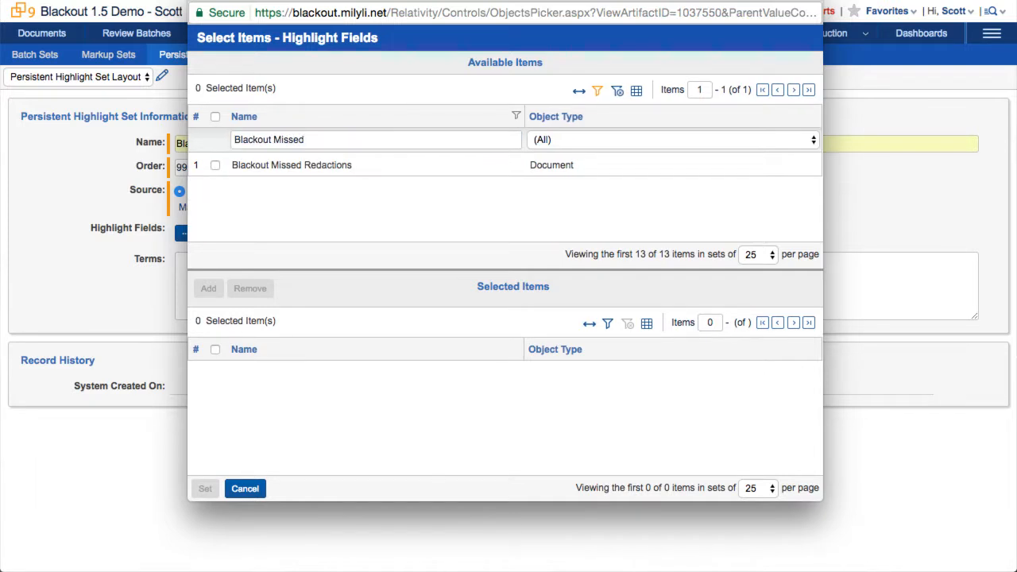
click(214, 166)
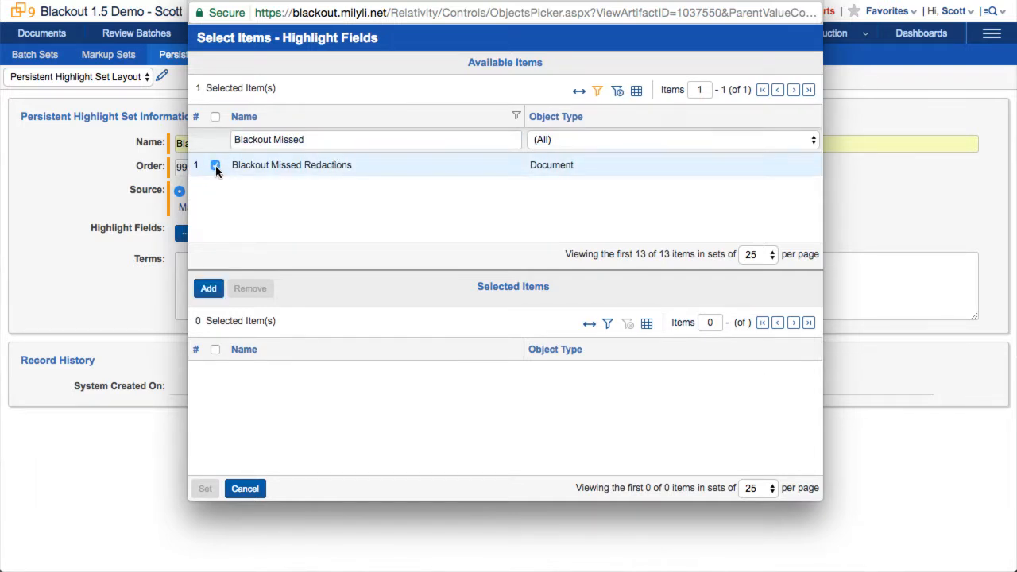
click(210, 292)
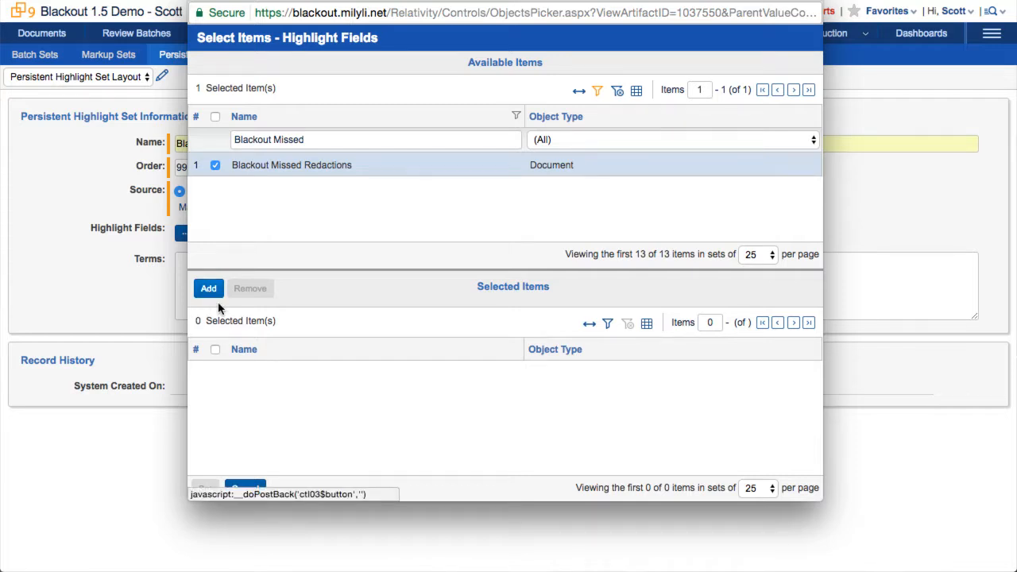
click(205, 489)
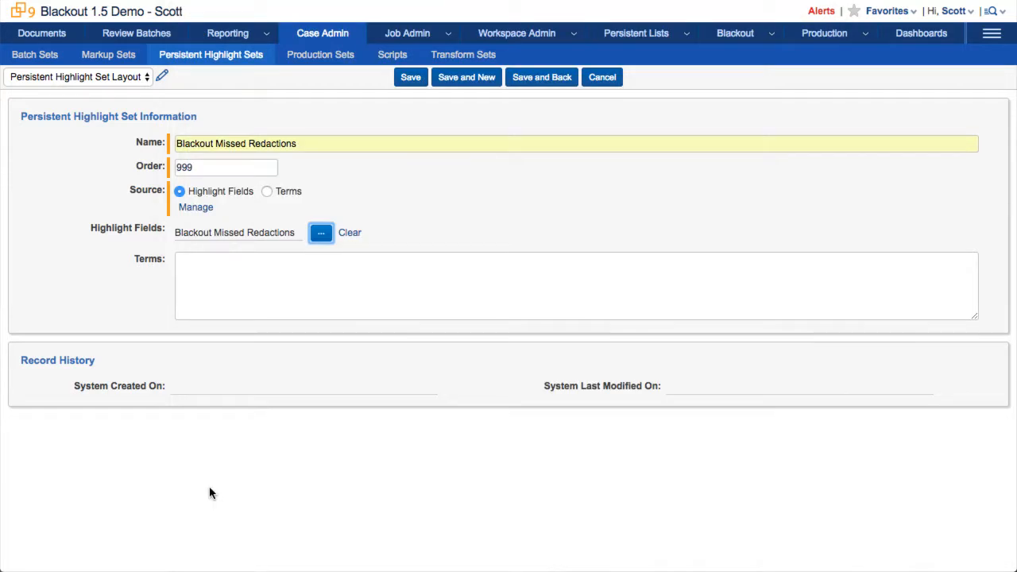
click(412, 82)
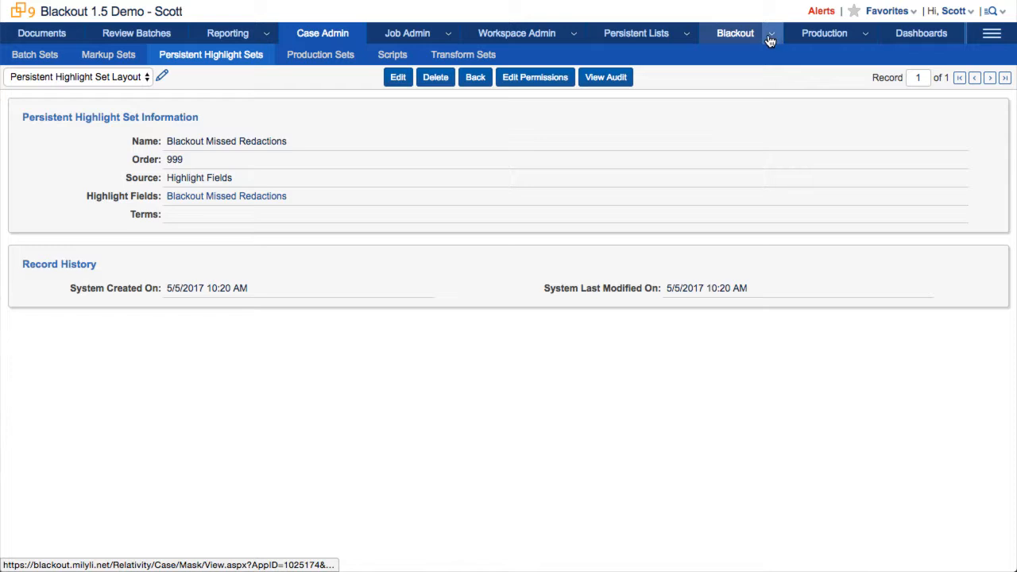
Open the PII Example 20170503 Blackout job and examine its placed and missing redaction results.
click(736, 43)
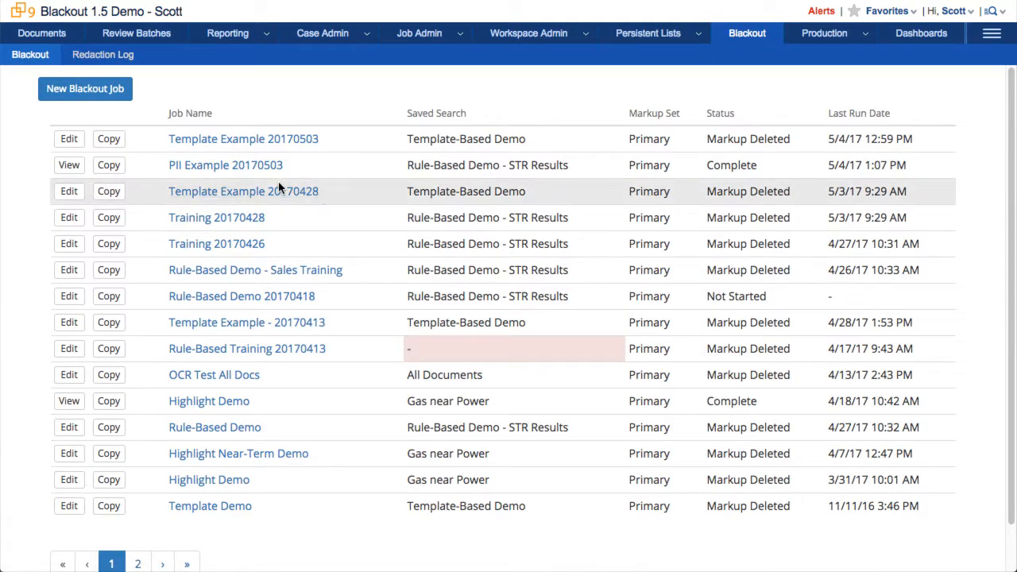
click(204, 166)
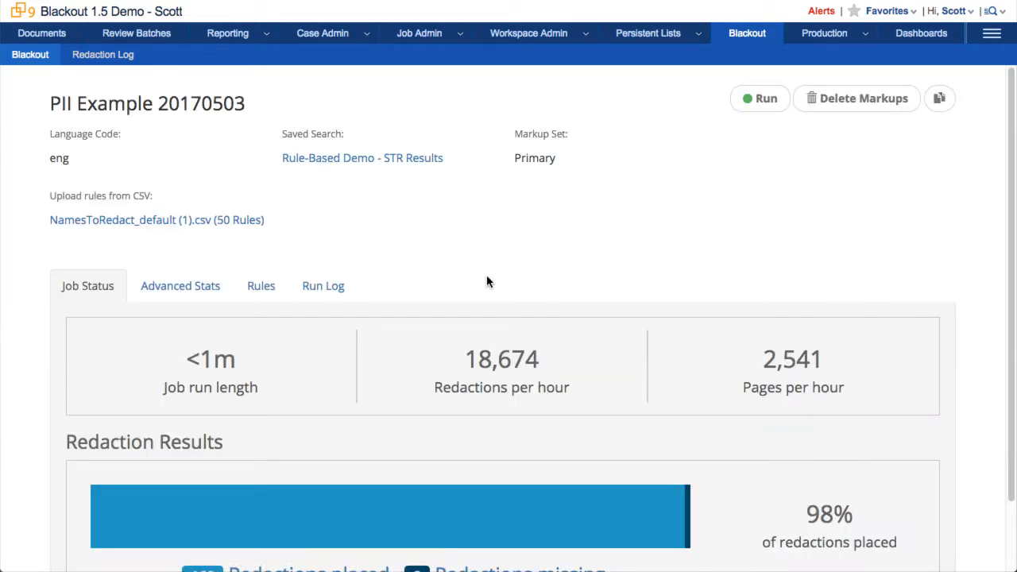
scroll(487, 281, down, 1)
scroll(488, 282, down, 1)
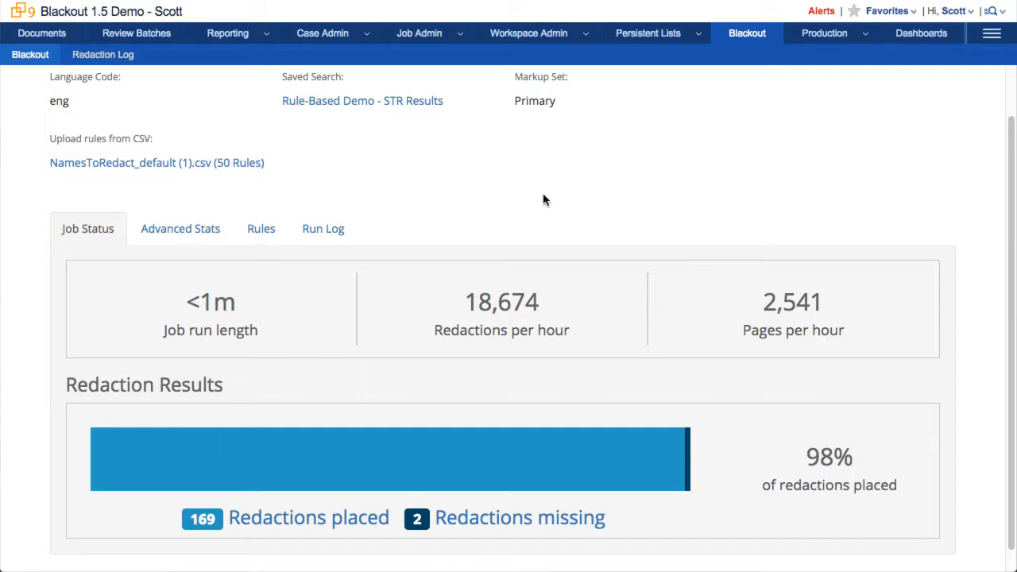
Find the workspace's scripts and open the run window of the Blackout Missed Redaction Report script.
click(997, 14)
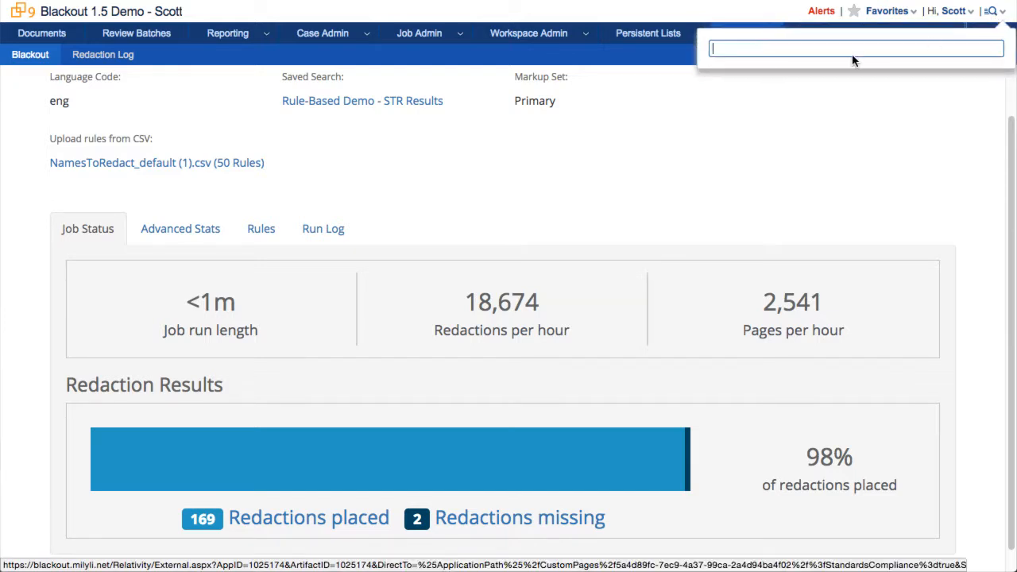
text(sc)
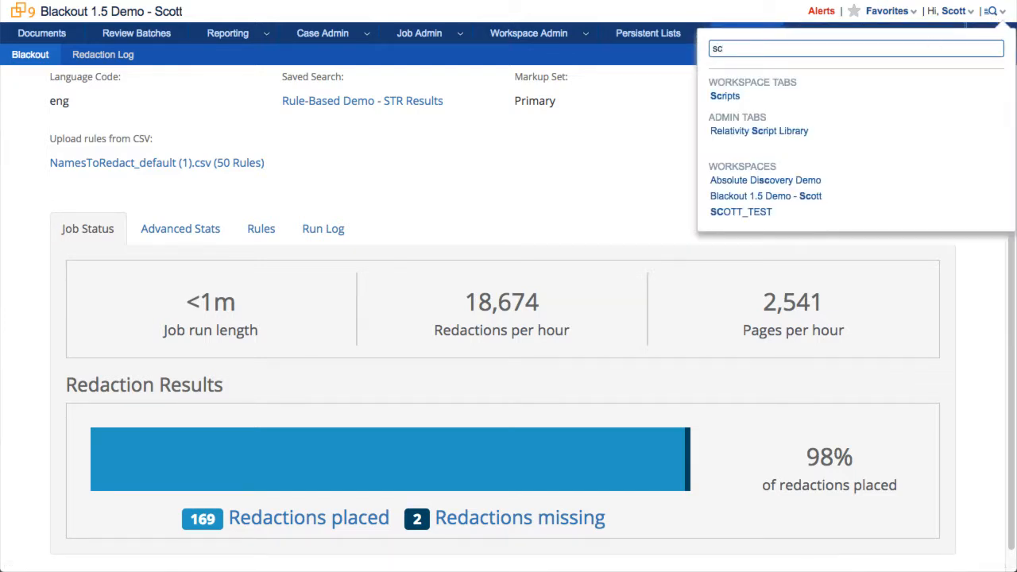
text(ripts)
click(727, 97)
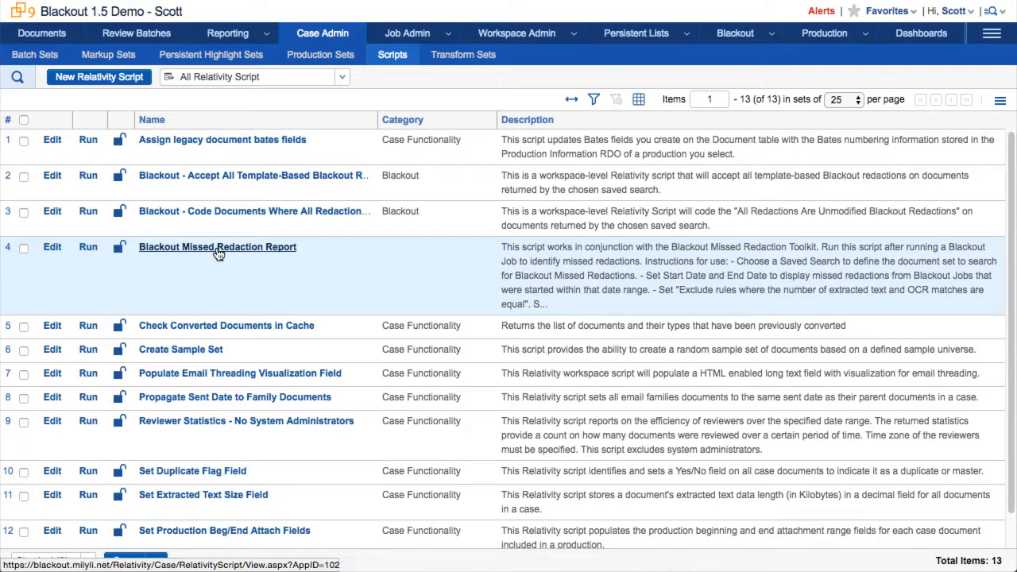
click(217, 249)
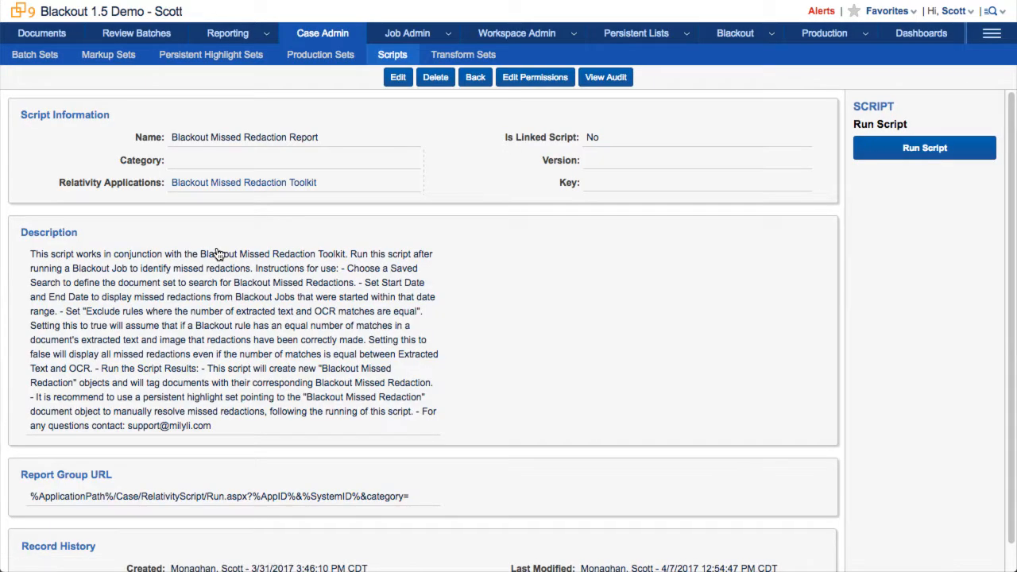
click(925, 149)
drag(0, 26, 248, 23)
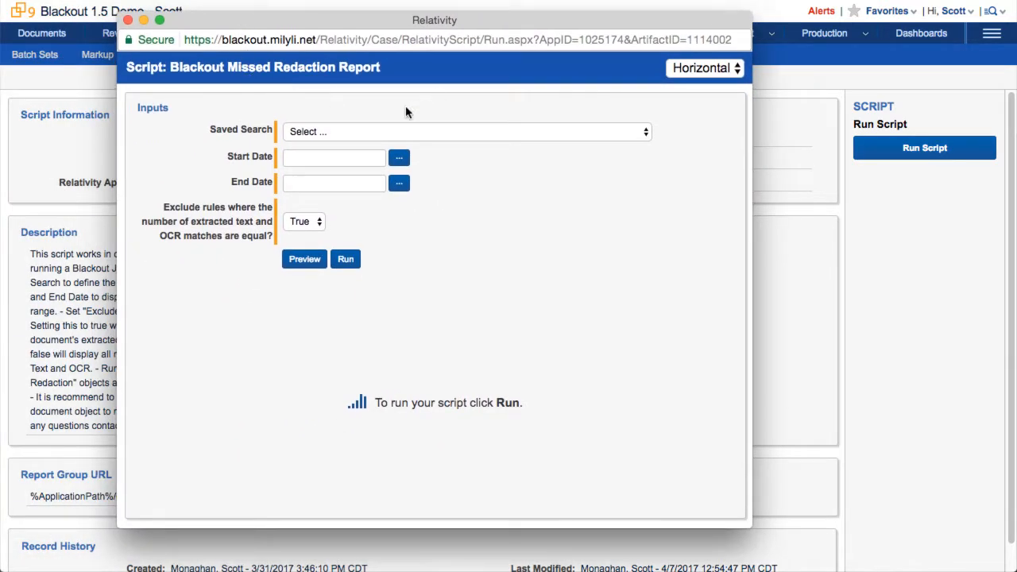
Set the script's saved search to Rule-Based Demo - STR Results, with start date 5/4/2017 and end date 5/5/2017, both at 12:00 AM.
click(367, 133)
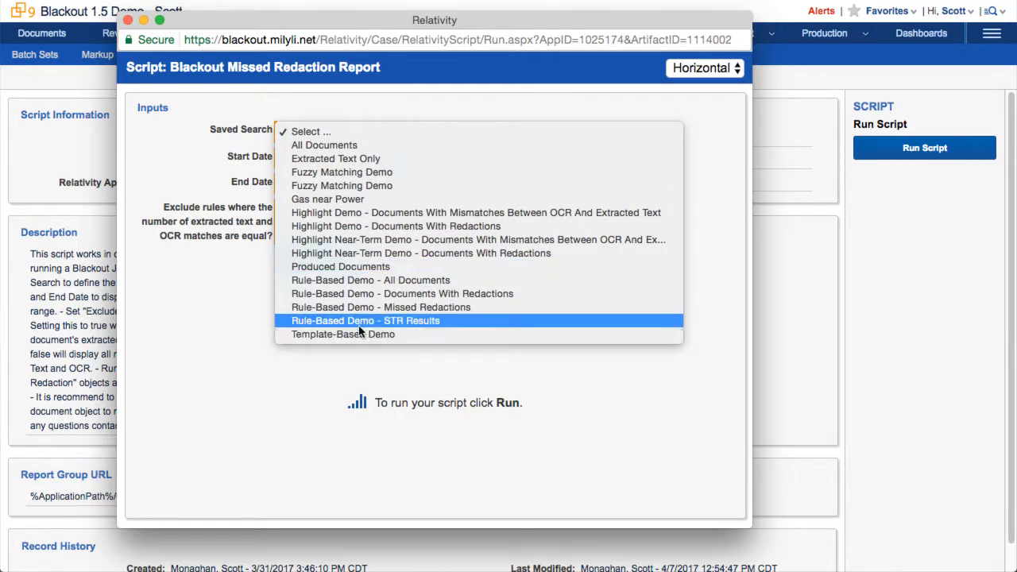
click(429, 320)
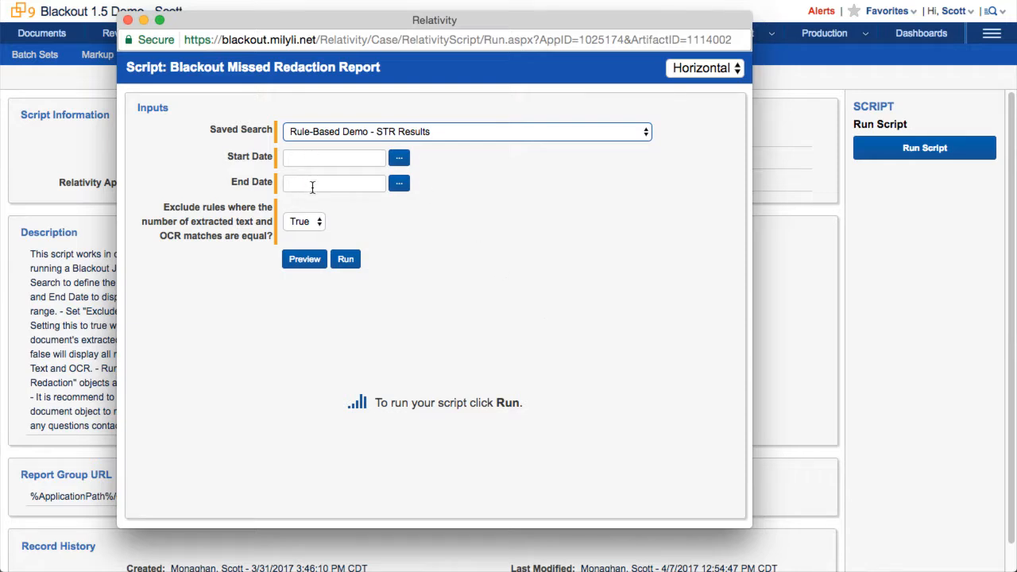
click(405, 164)
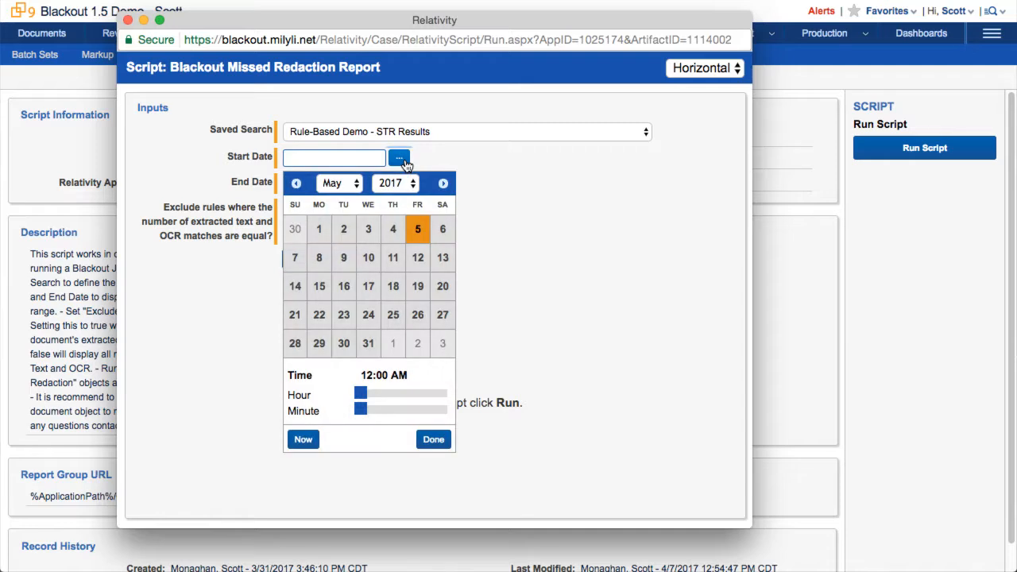
click(395, 238)
click(515, 205)
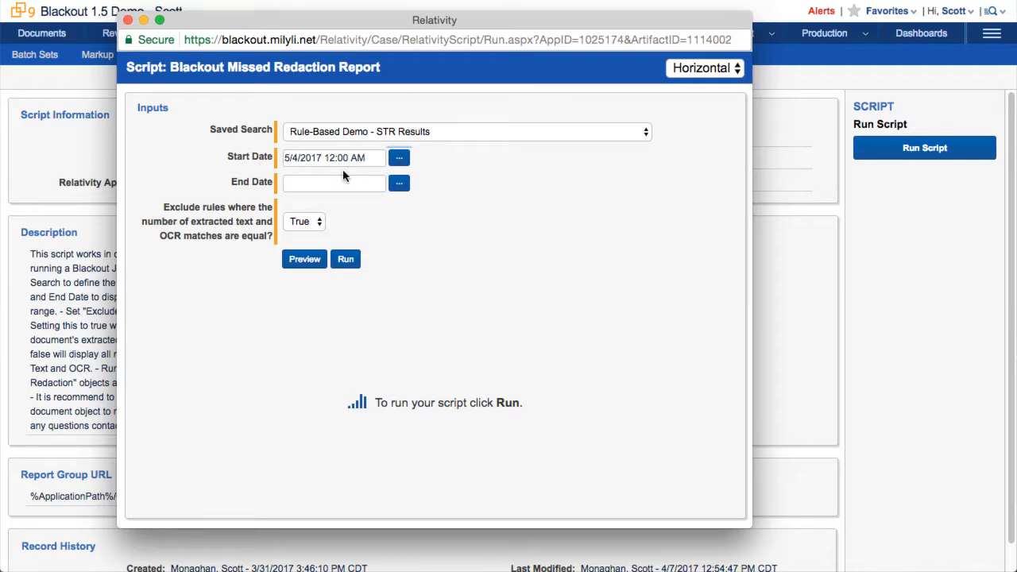
click(399, 184)
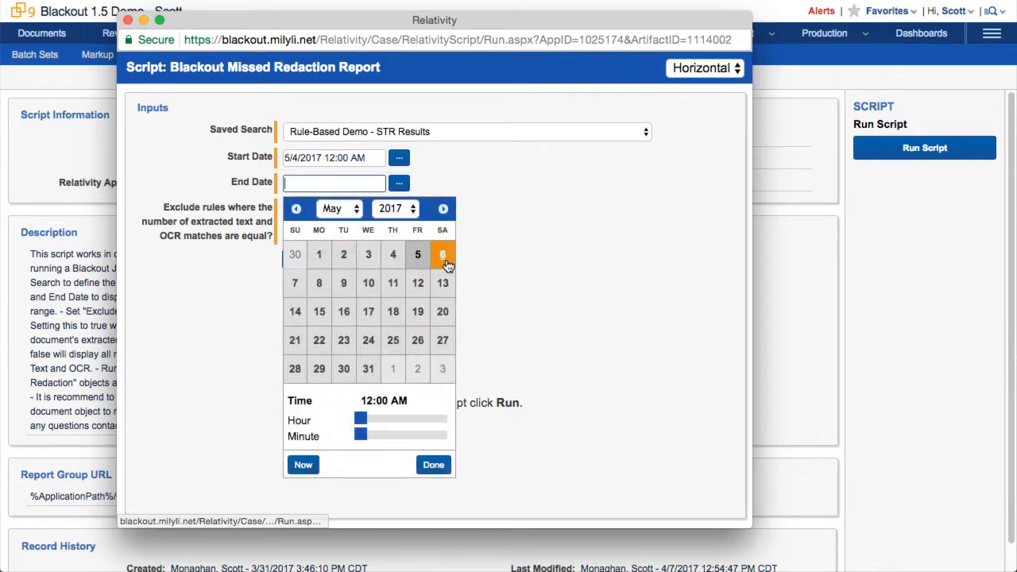
click(417, 254)
click(555, 243)
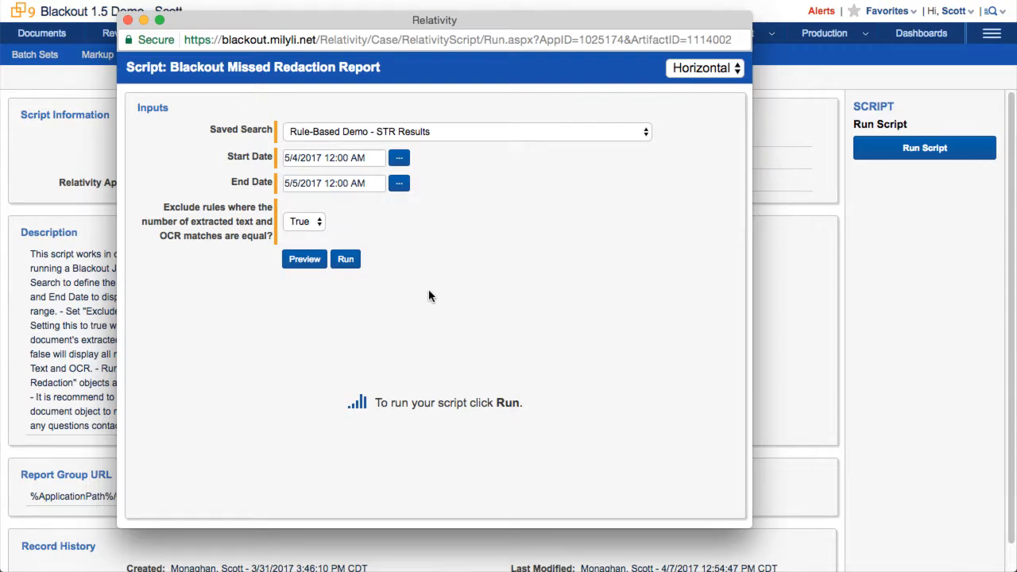
Run the missed redaction report, widen its window to review the listed matches, and close it.
click(347, 262)
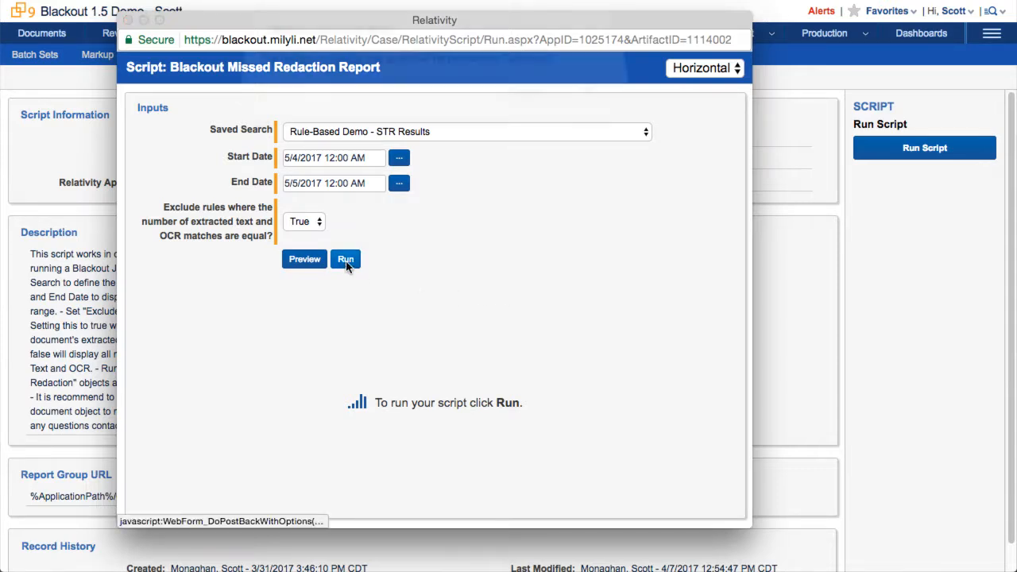
click(588, 107)
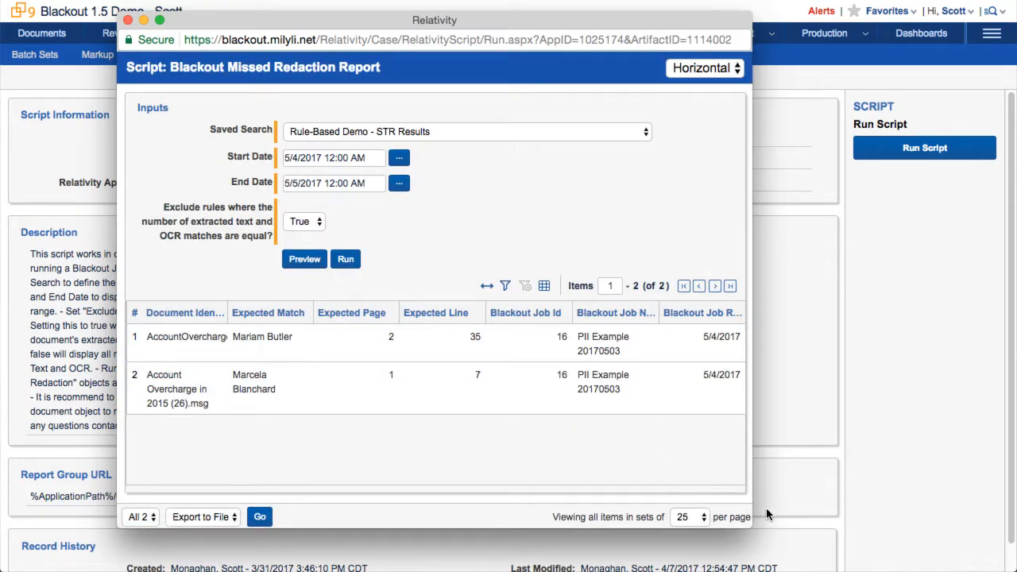
drag(751, 529, 899, 531)
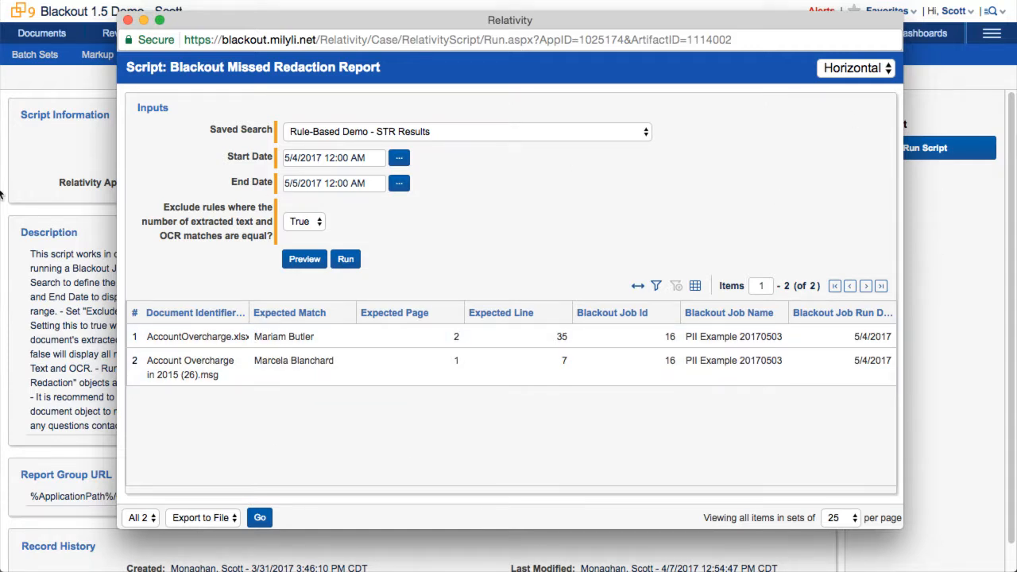
click(127, 20)
Start a new saved search inside the Rule-Based Demo folder of the workspace's saved searches.
click(55, 37)
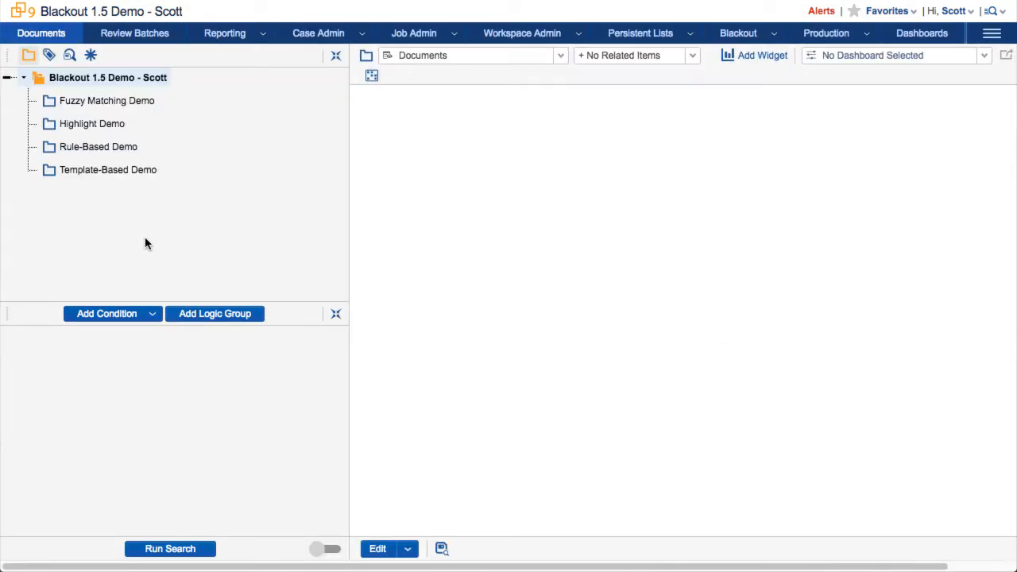
click(70, 56)
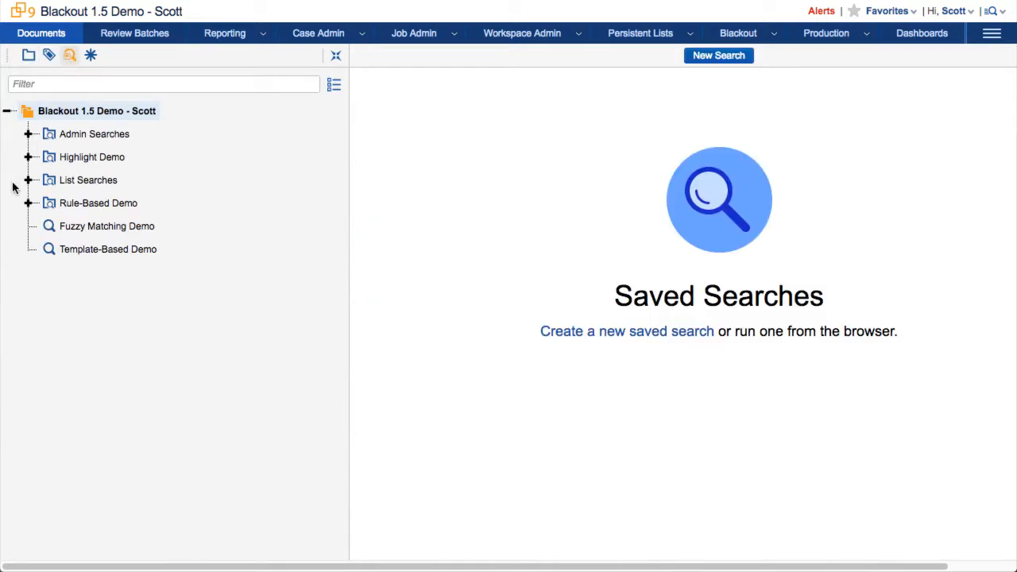
click(27, 203)
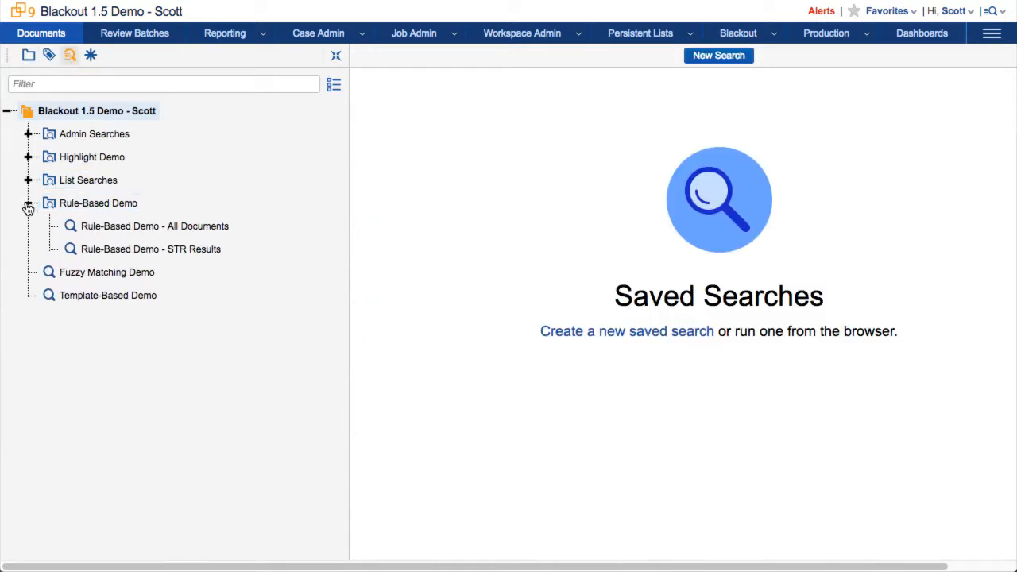
click(100, 205)
right_click(100, 205)
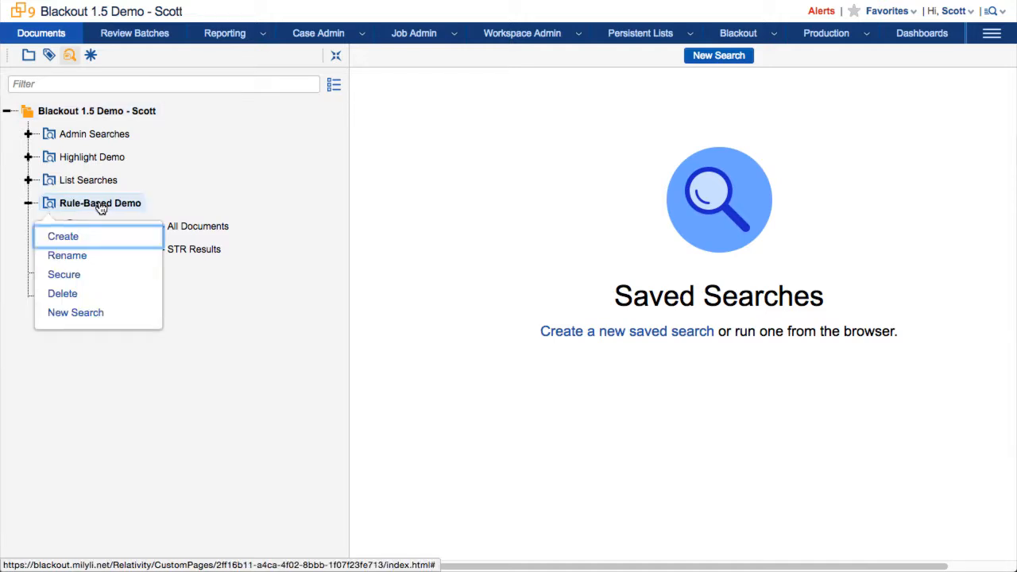
click(82, 316)
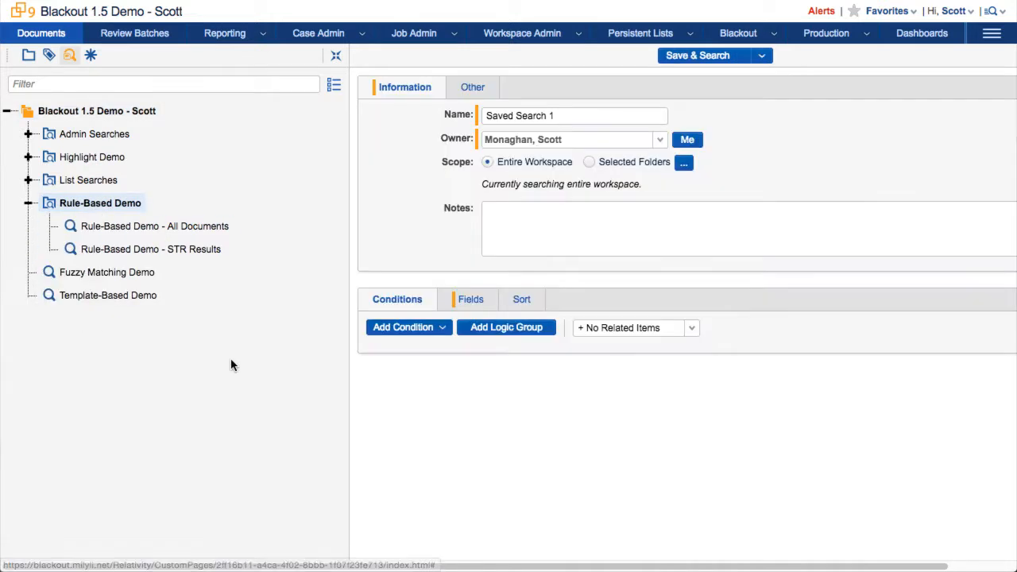
Name the saved search Rule-Based Demo - Missed Redactions and set its owner to Public.
click(573, 116)
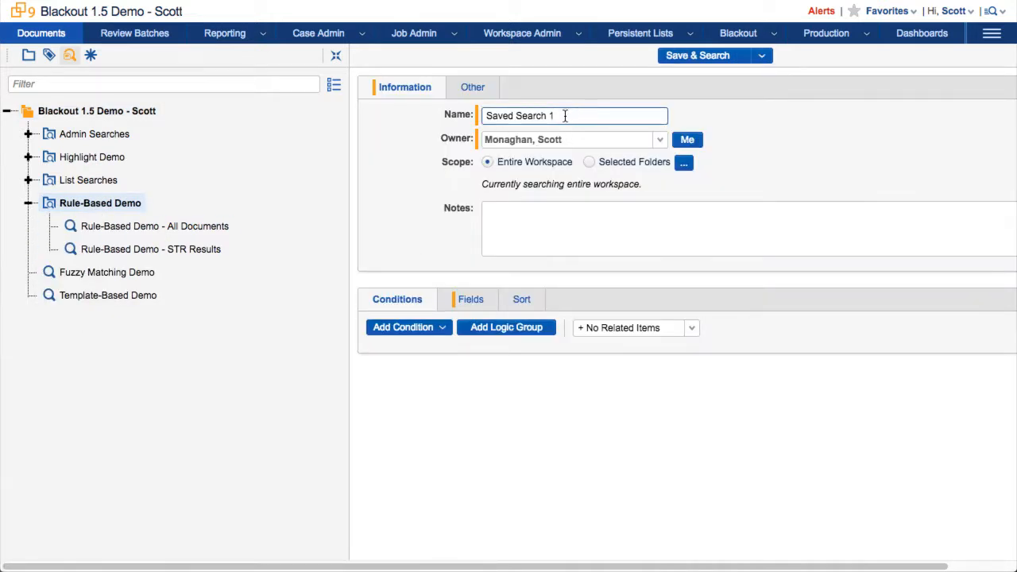
triple_click(565, 116)
text(Rule-Based Demo - Missed Redactions)
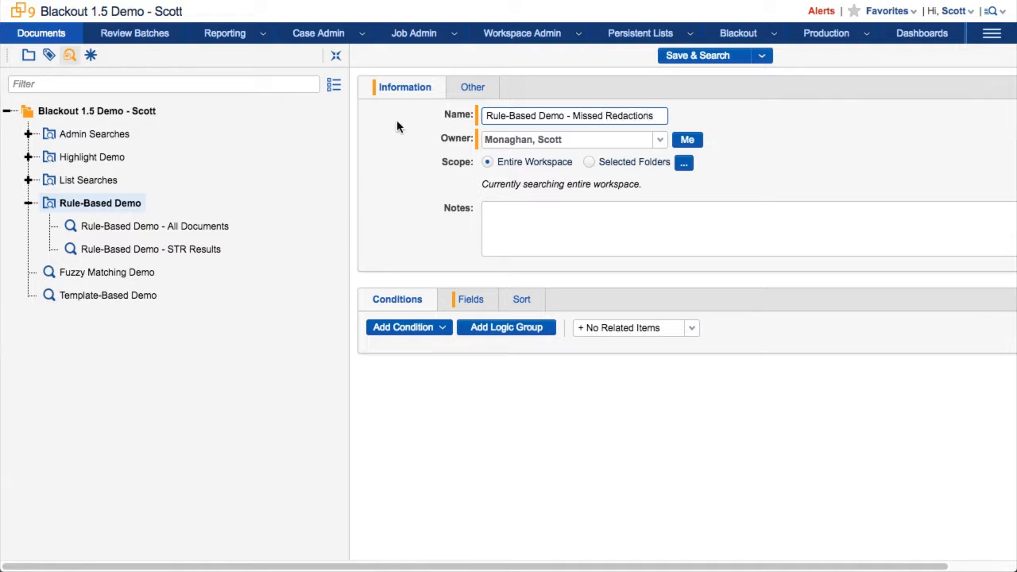
click(660, 140)
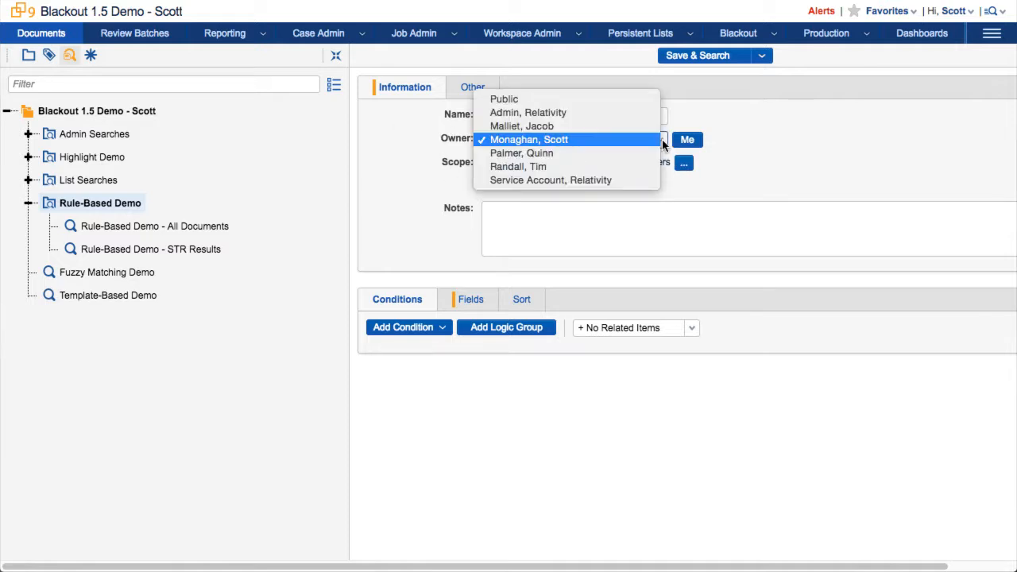
click(540, 99)
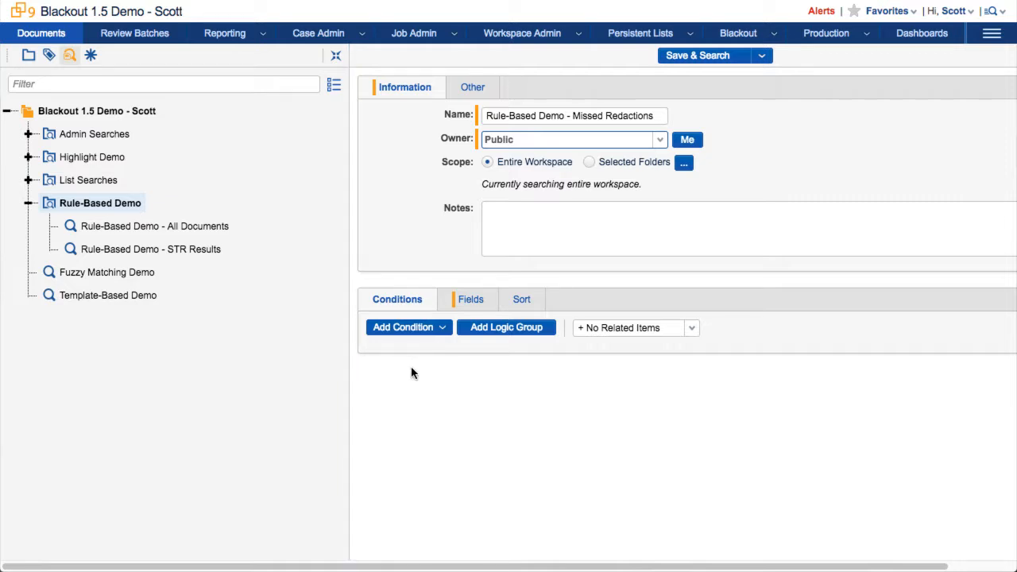
Add a Blackout Missed Redactions condition to the search that requires Blackout Missed Redactions is set.
click(441, 329)
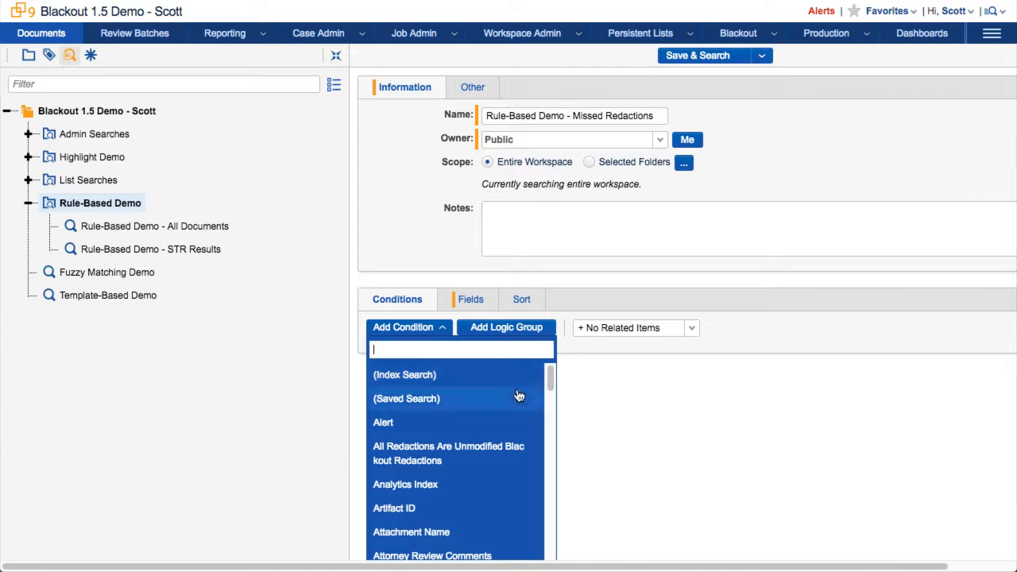
drag(550, 375, 550, 404)
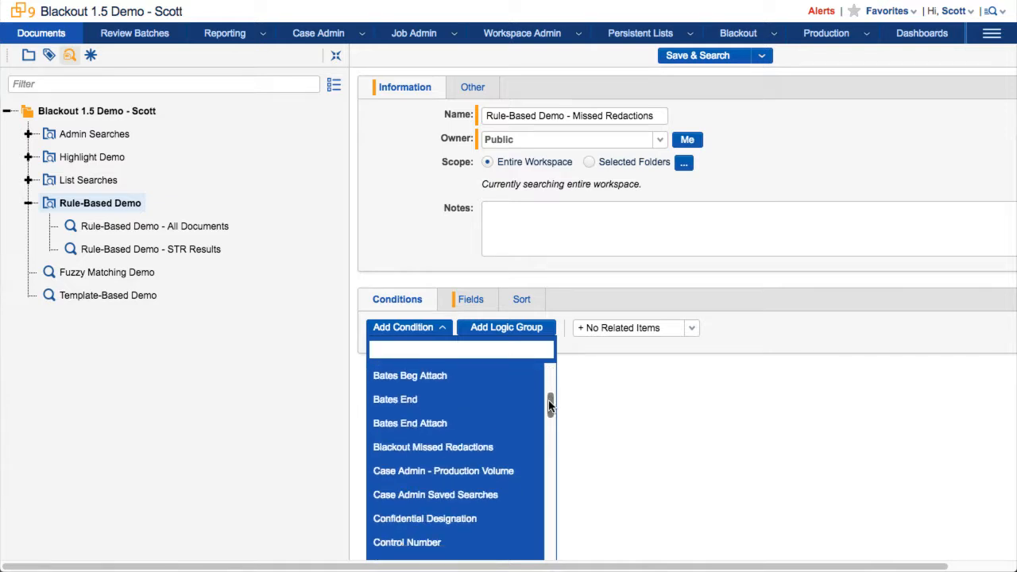
click(485, 448)
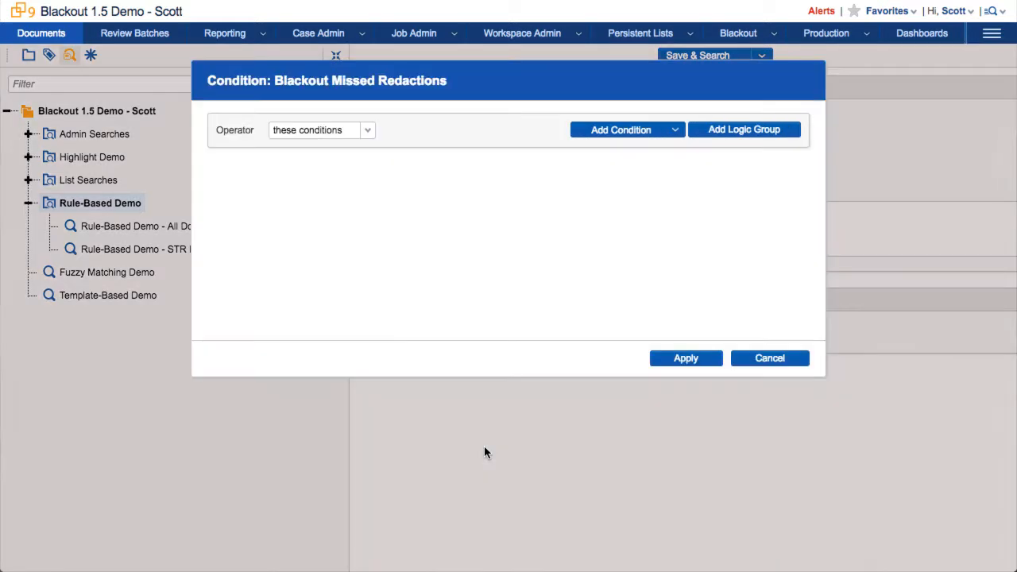
click(333, 131)
click(419, 125)
click(590, 135)
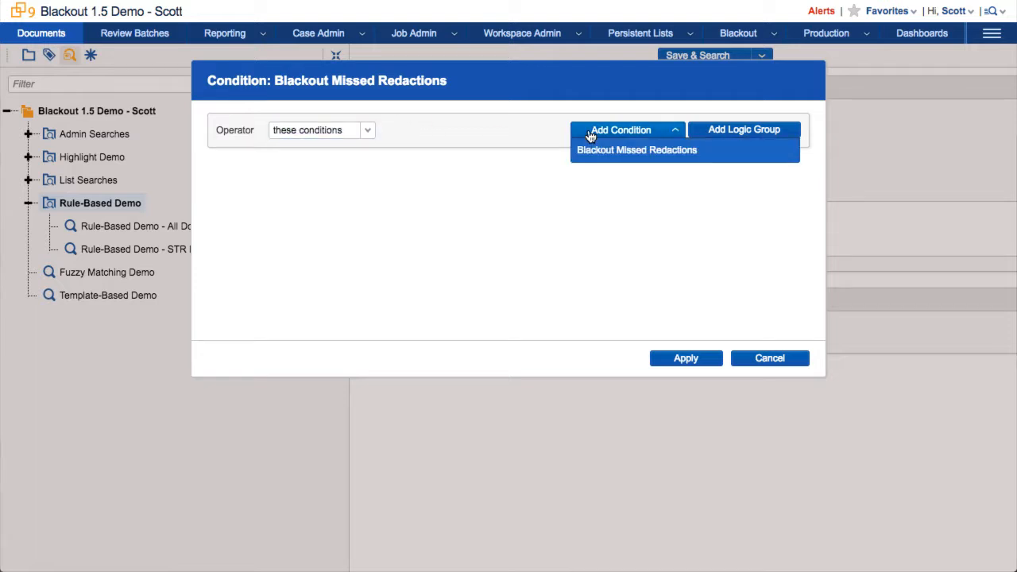
click(601, 151)
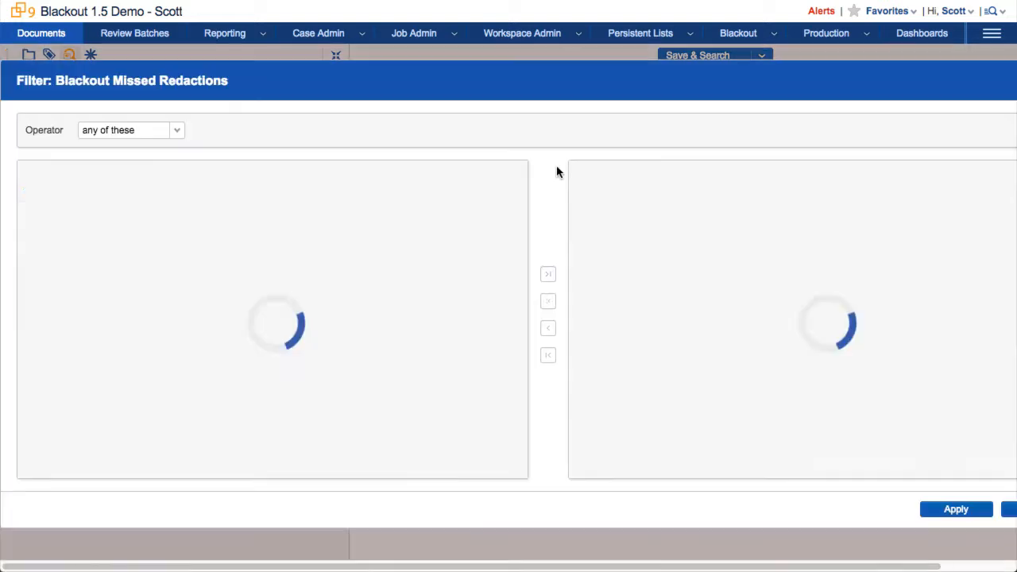
click(116, 136)
click(116, 184)
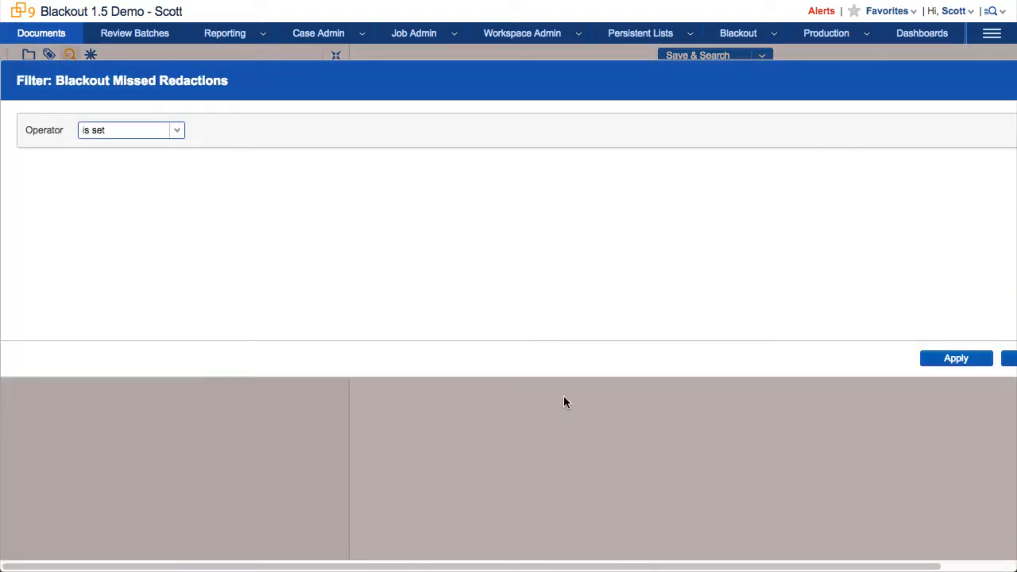
click(958, 358)
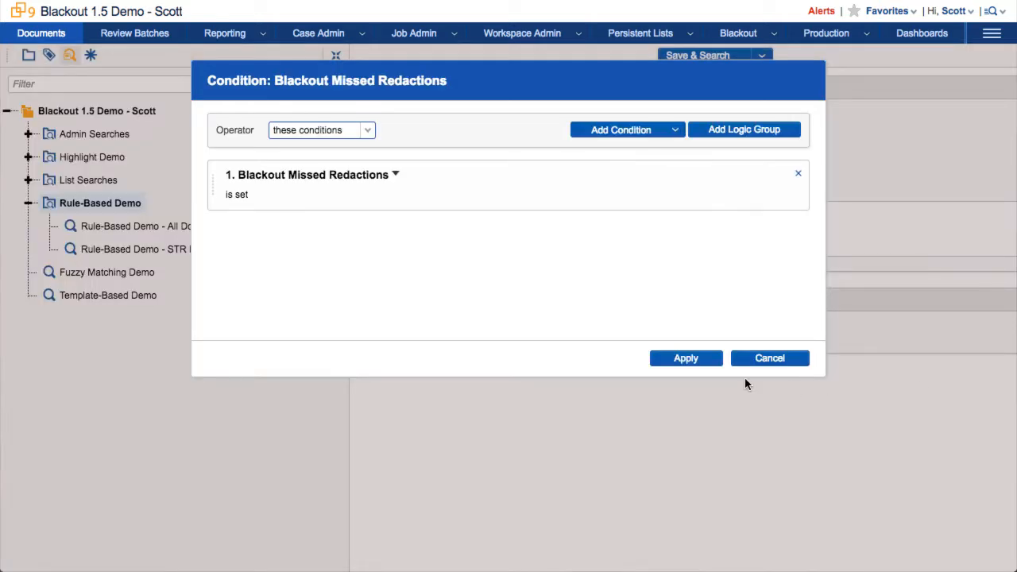
click(686, 367)
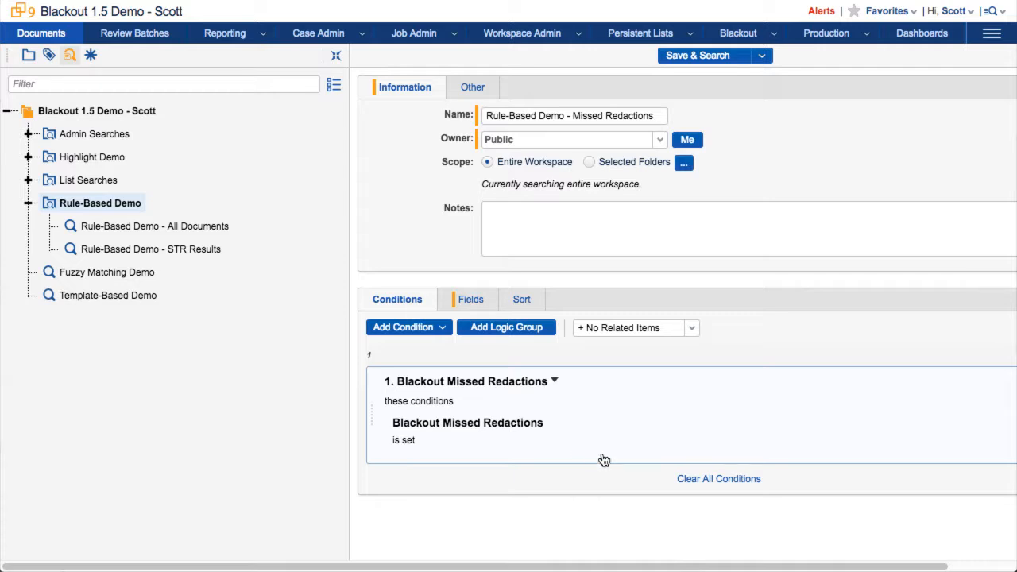
Add Blackout Missed Redactions to the search's displayed fields, then save and run the search.
click(474, 305)
scroll(681, 370, down, 3)
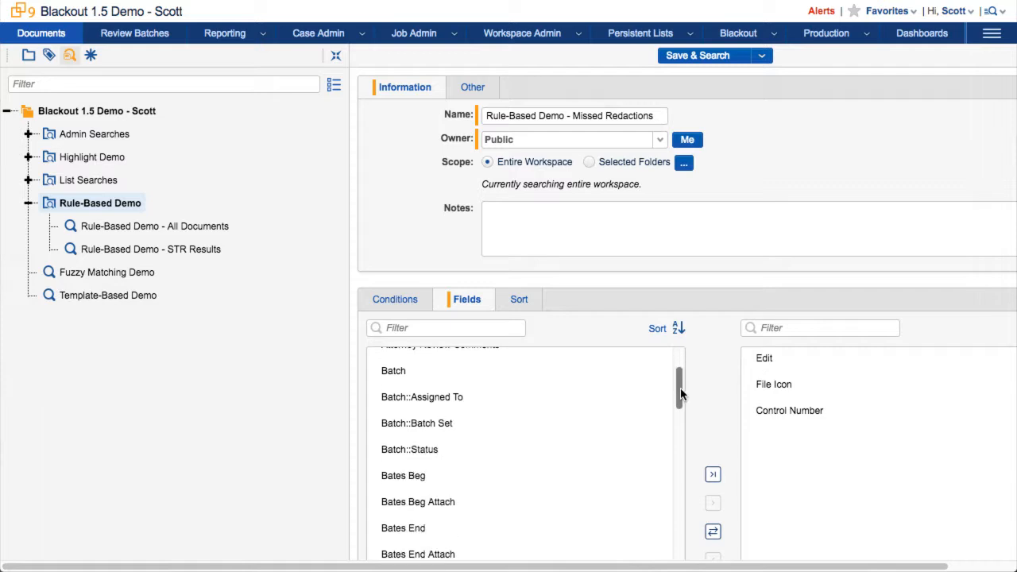
click(504, 478)
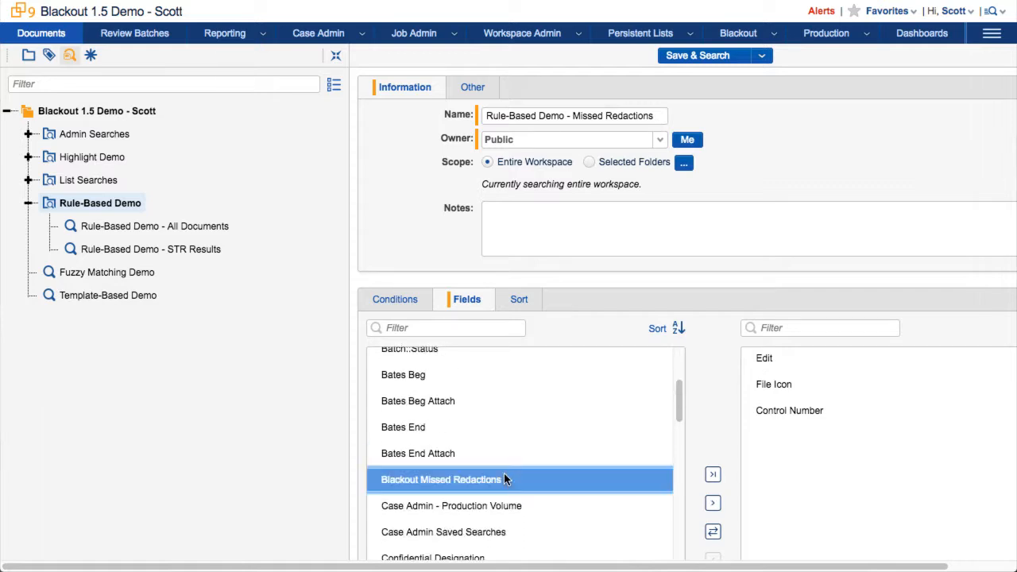
click(713, 503)
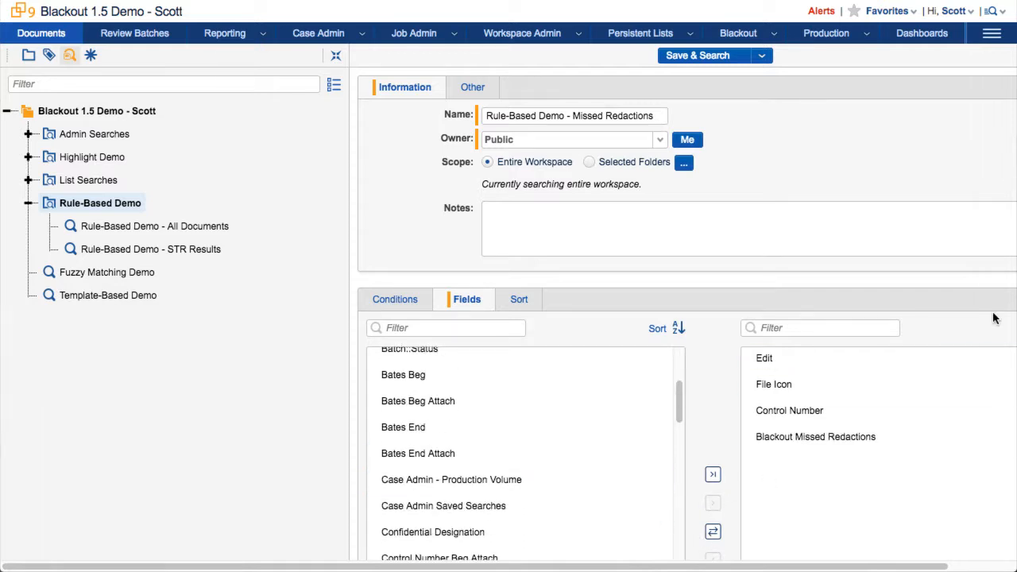
click(697, 56)
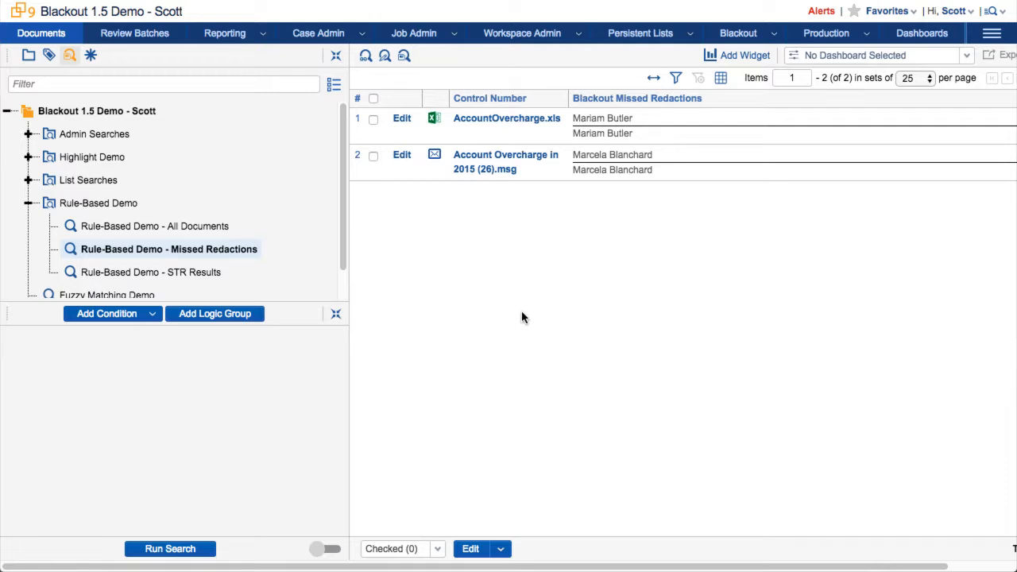
Open the AccountOvercharge spreadsheet from the results and switch its layout to Blackout Missed Redaction Toolkit.
click(499, 121)
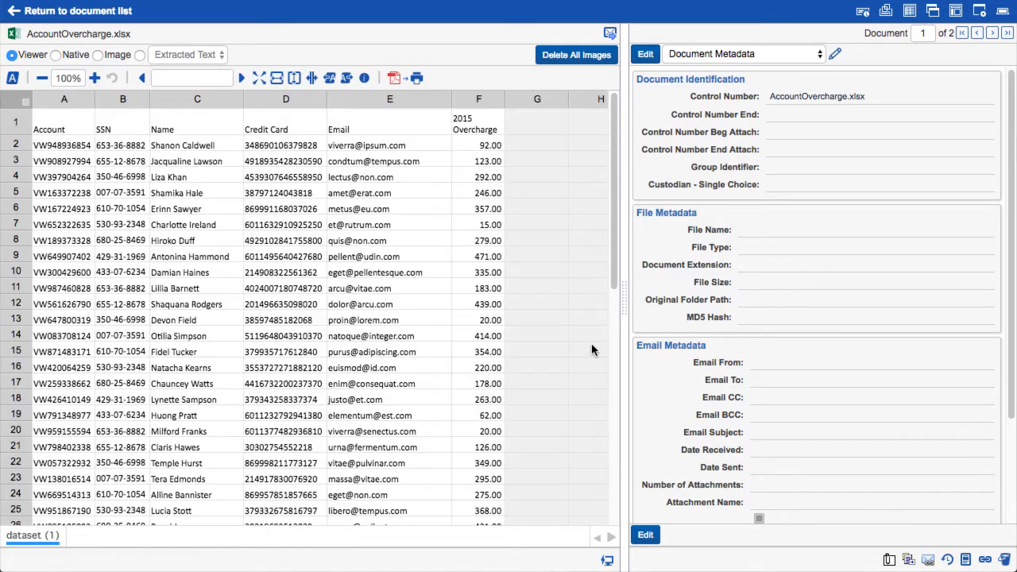
click(806, 56)
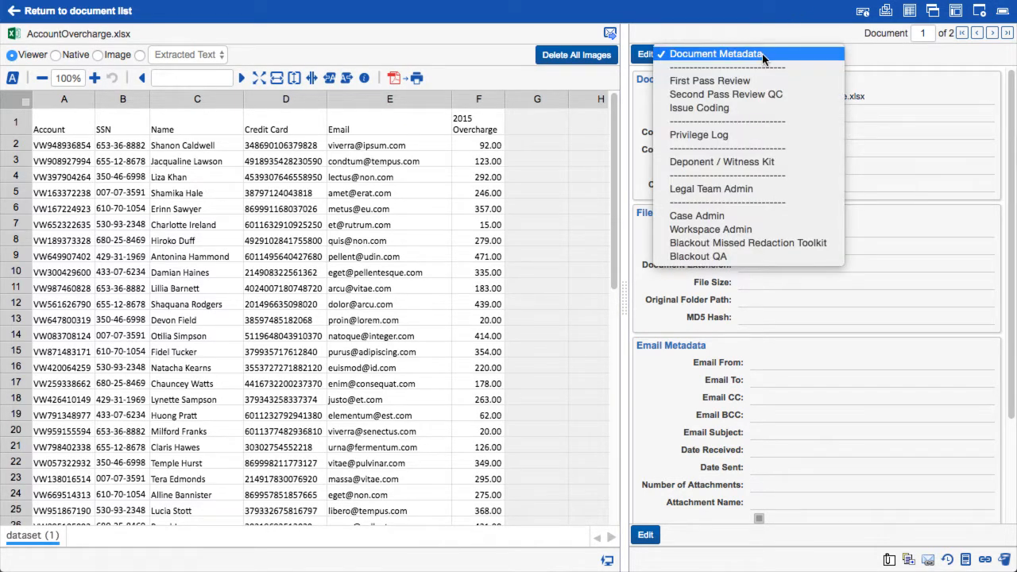
click(727, 243)
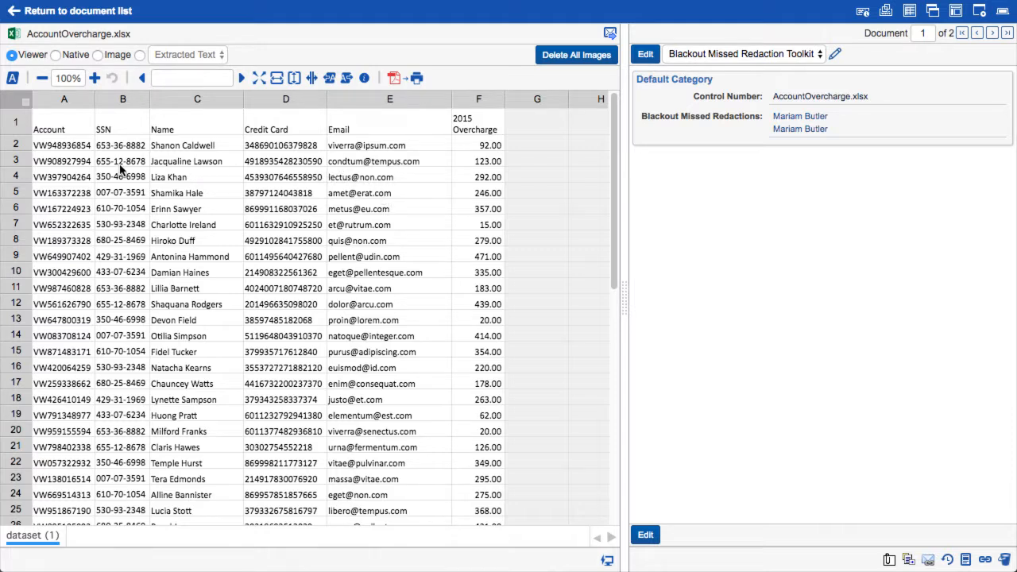
Show the document's persistent highlights, expand the Blackout Missed Redactions set, and jump to the highlighted name in the spreadsheet.
click(12, 78)
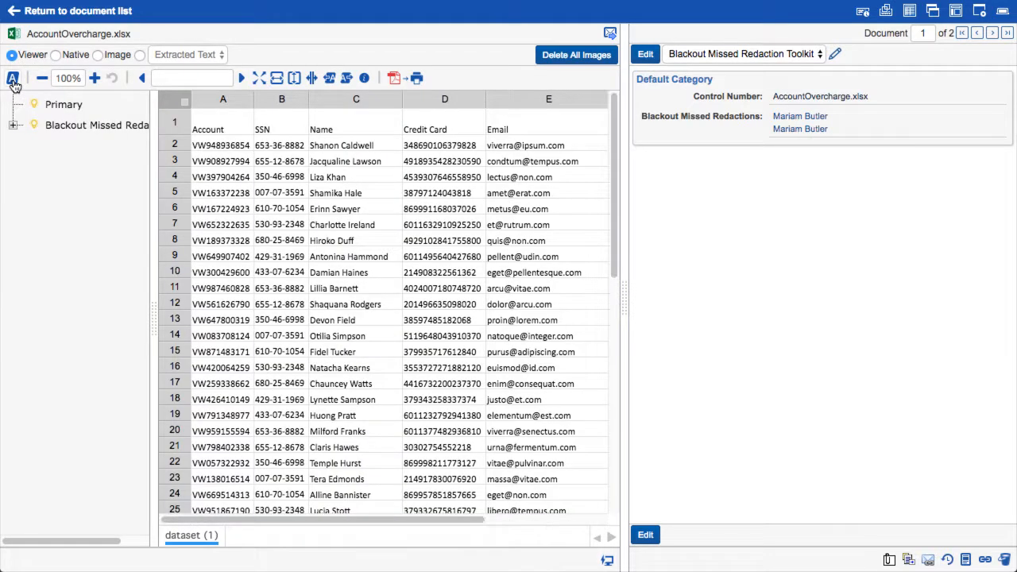
drag(156, 173, 201, 173)
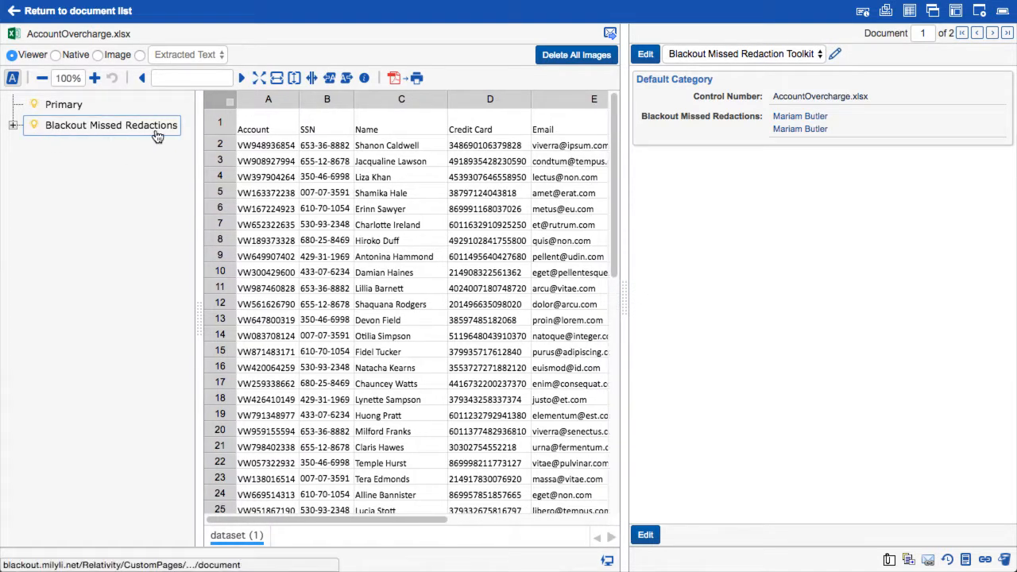
click(13, 126)
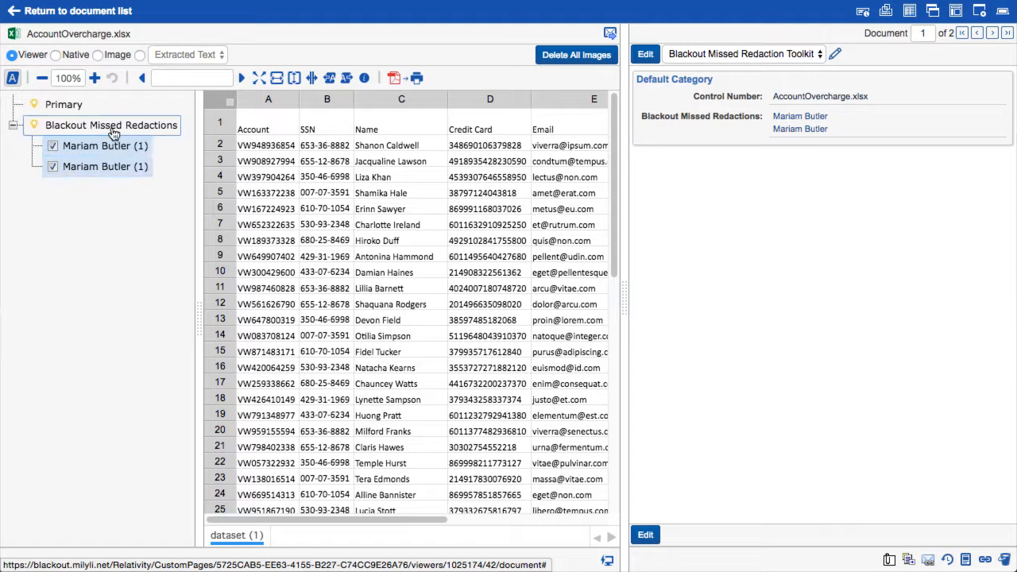
drag(626, 294, 721, 294)
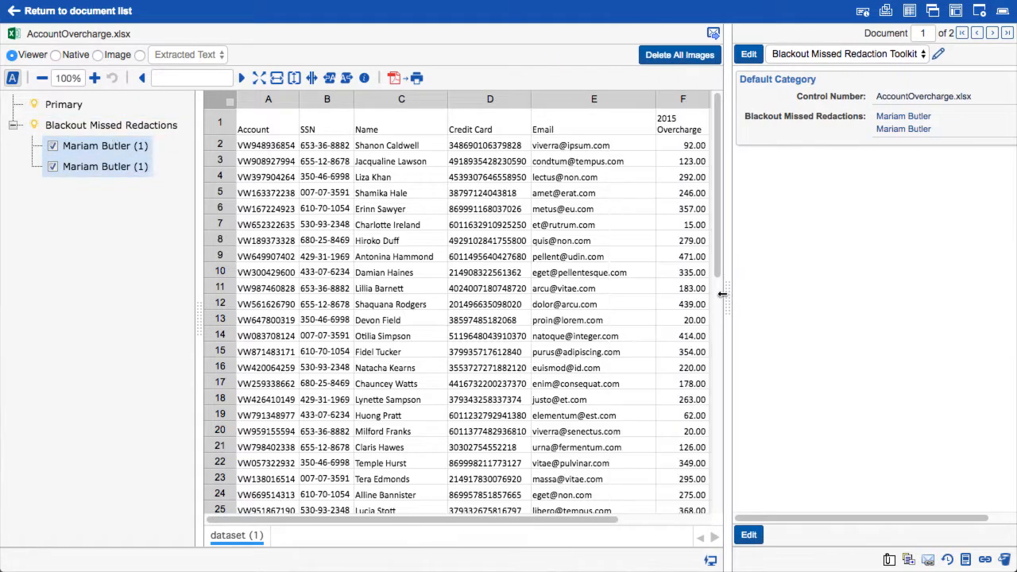
click(347, 78)
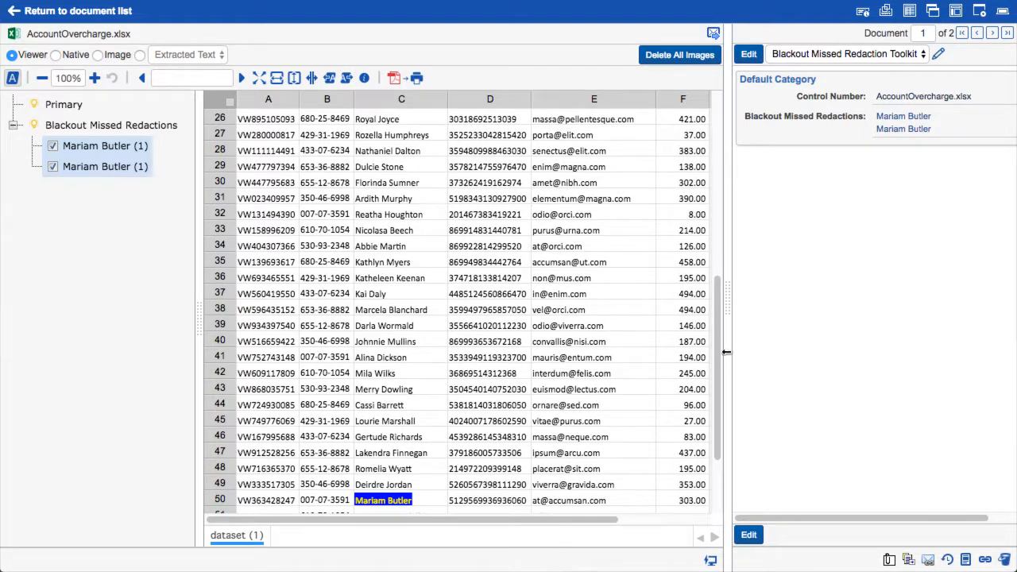
scroll(722, 354, down, 2)
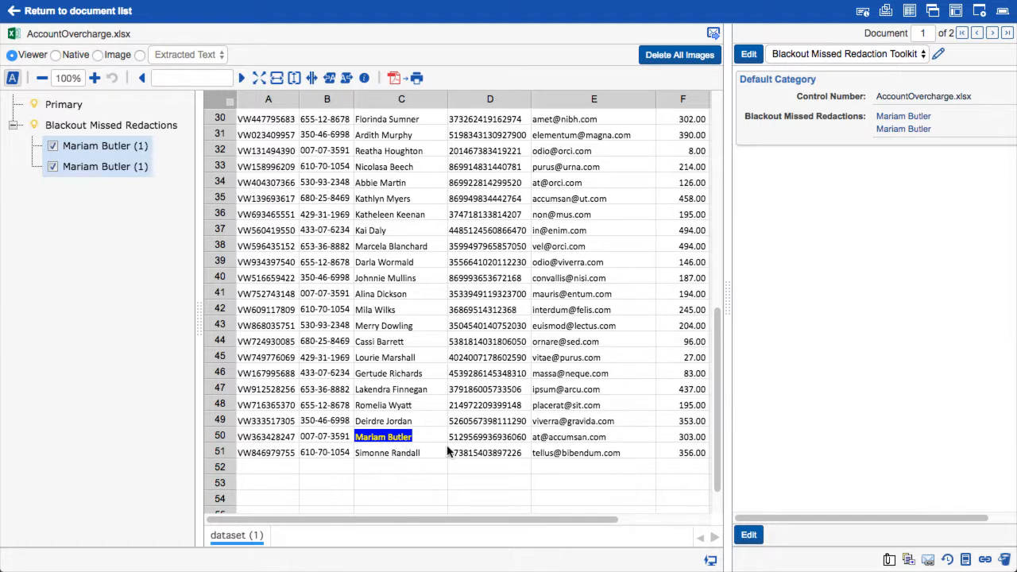
Draw a redaction over the unredacted name on page 2 of the document's image, and widen the coding pane.
click(97, 56)
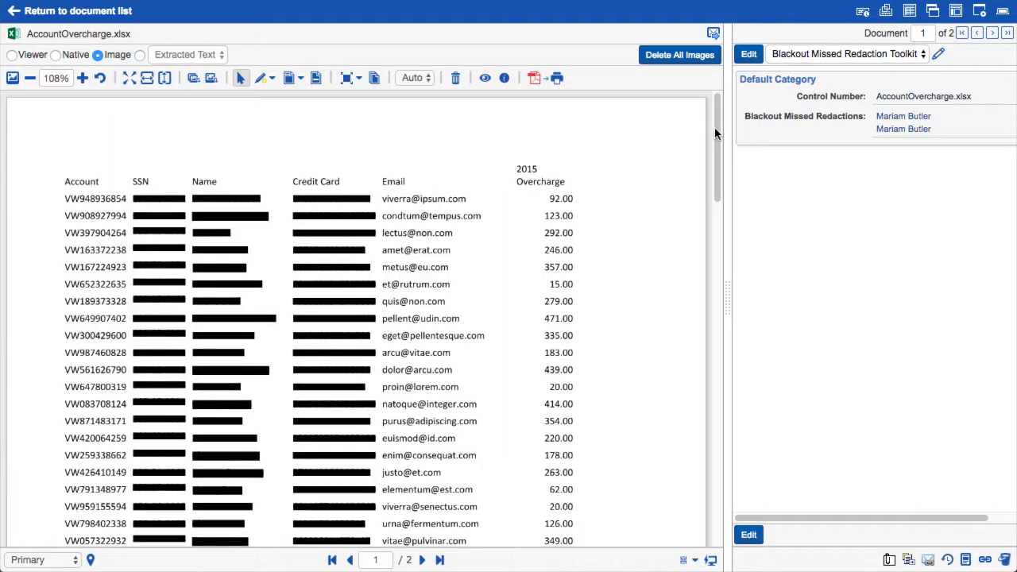
drag(715, 133, 717, 313)
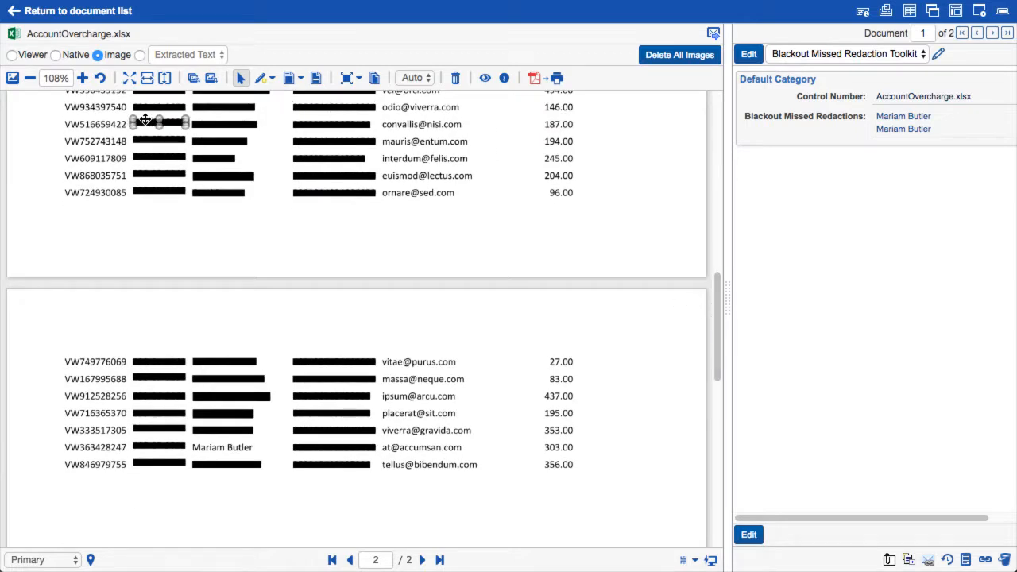
click(289, 78)
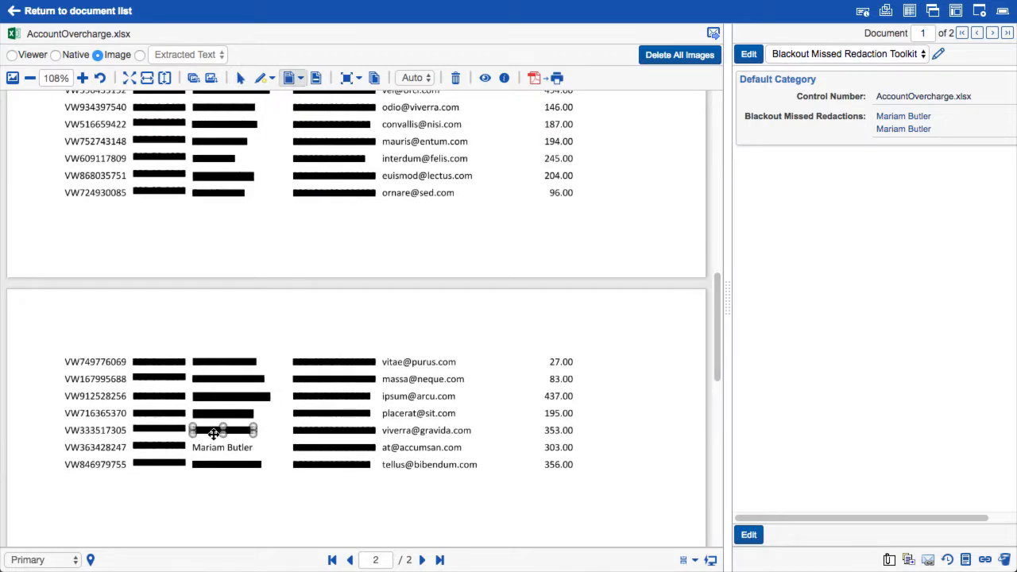
drag(191, 438, 261, 457)
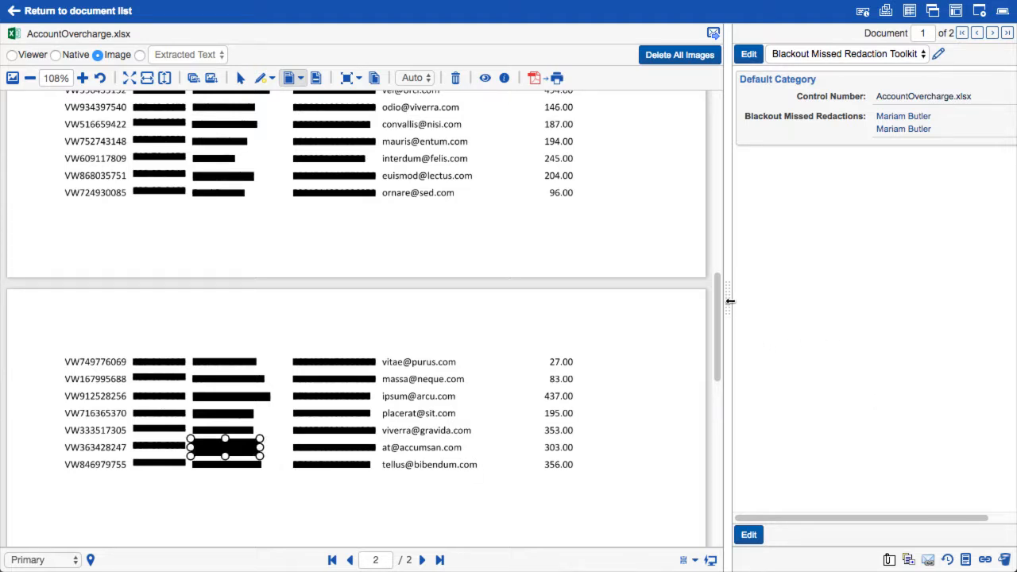
drag(729, 302, 656, 311)
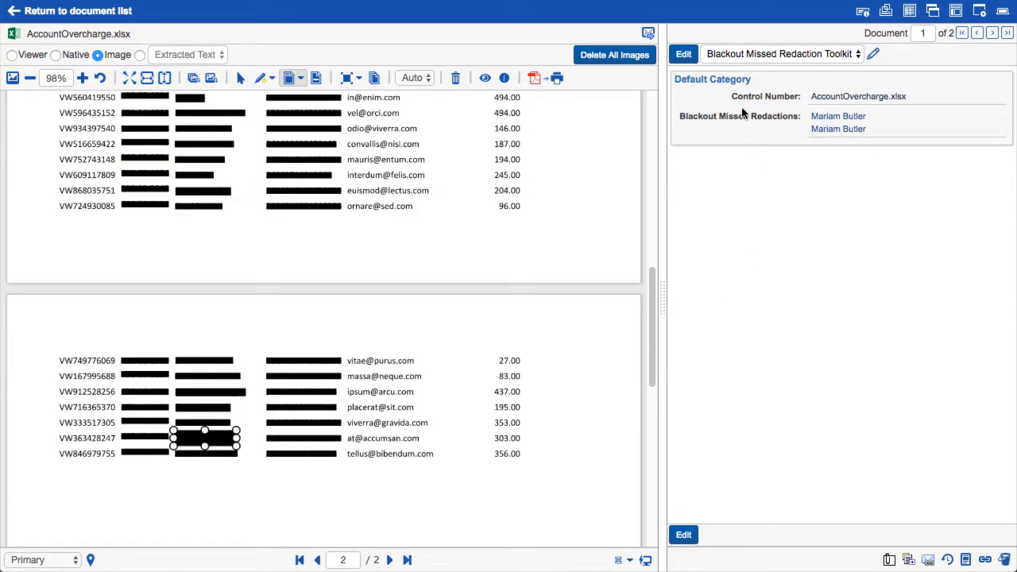
Clear the Blackout Missed Redactions field of the AccountOvercharge spreadsheet, then save and go on to the following document.
click(685, 57)
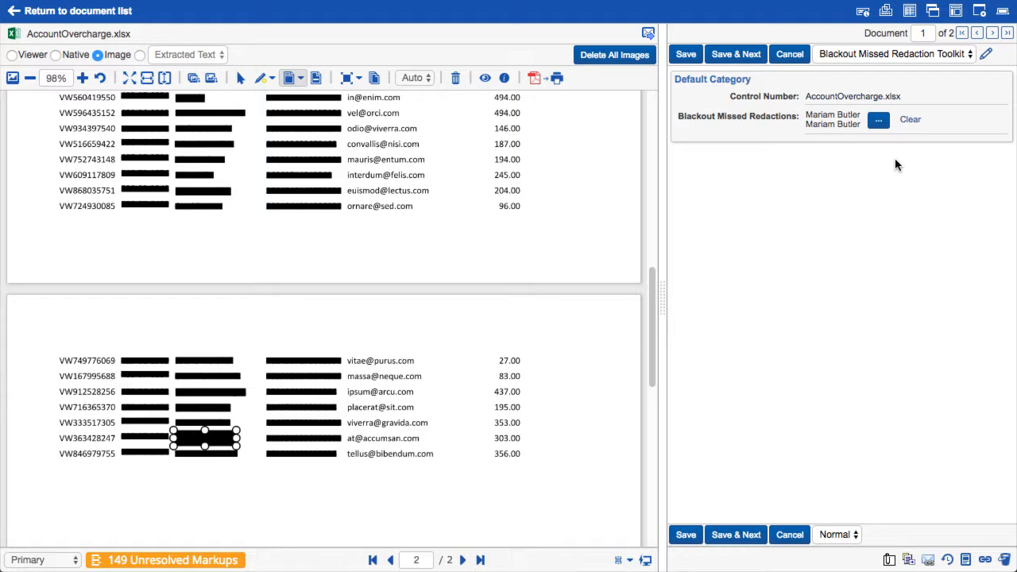
click(911, 120)
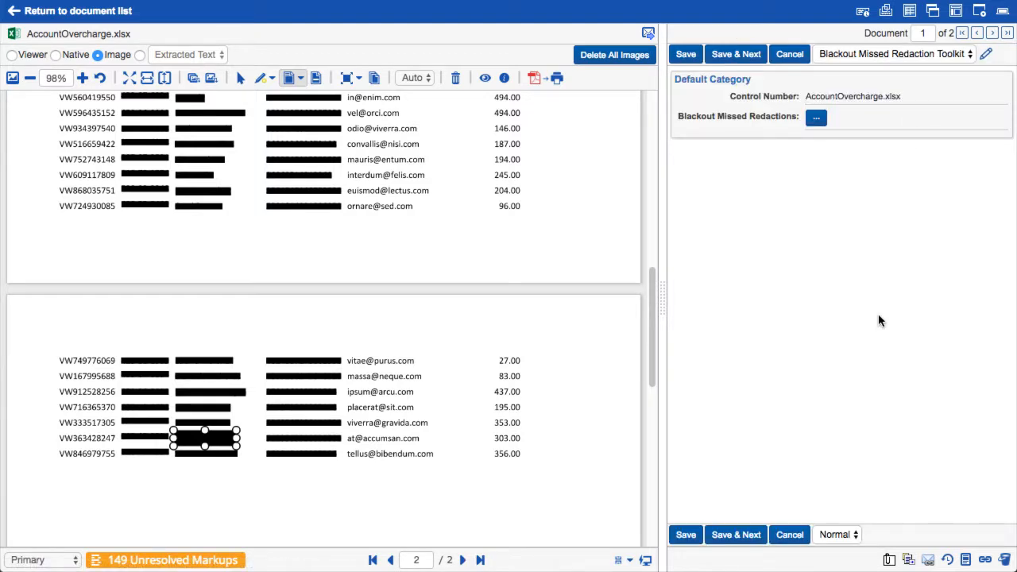
click(733, 55)
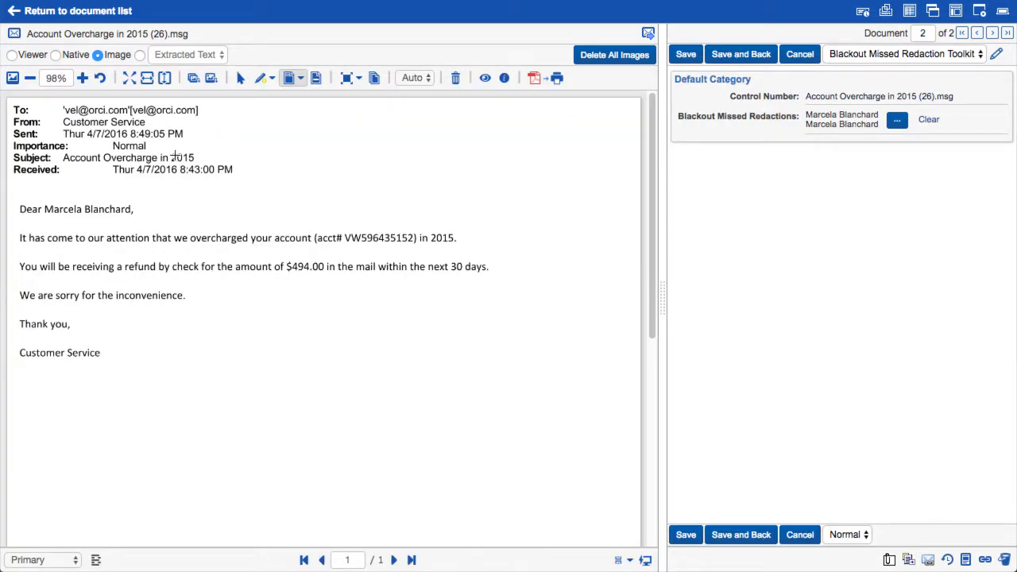
Check the highlighted name in the Account Overcharge in 2015 (26) email and redact it in the greeting line of the document's image.
click(12, 56)
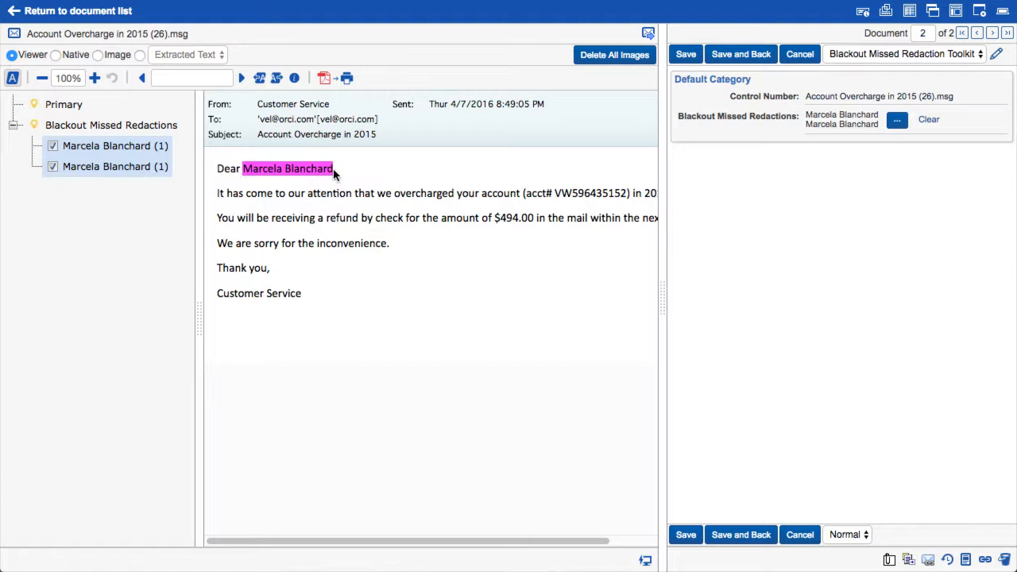
click(98, 57)
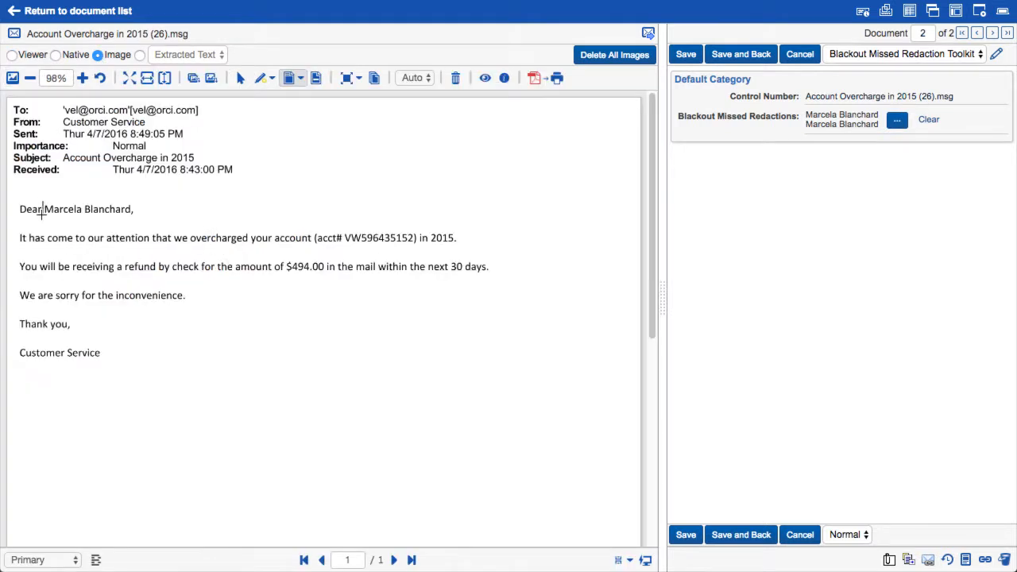
drag(43, 200, 143, 220)
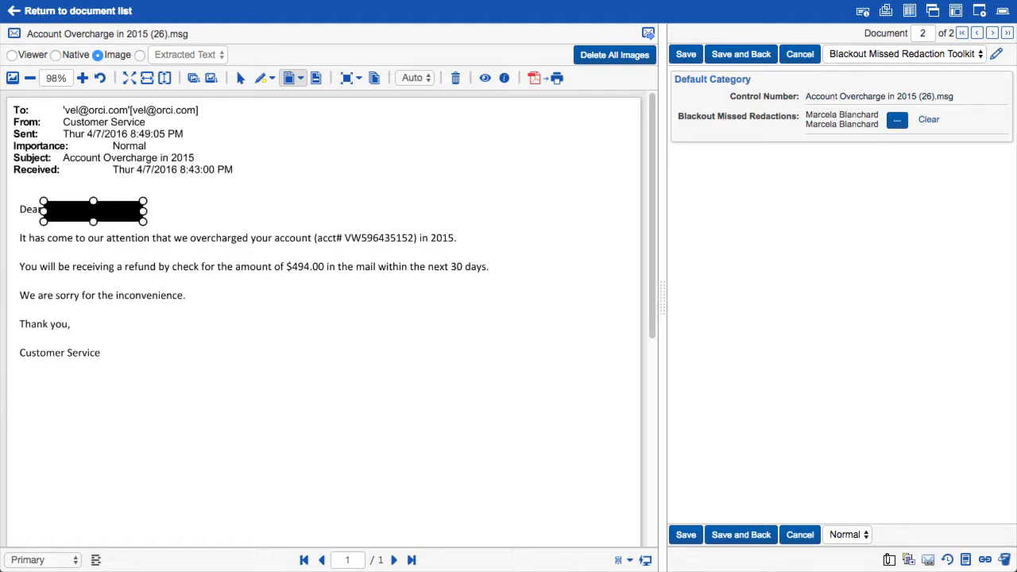
Clear the email's Blackout Missed Redactions field, then save and return to the document list.
click(929, 120)
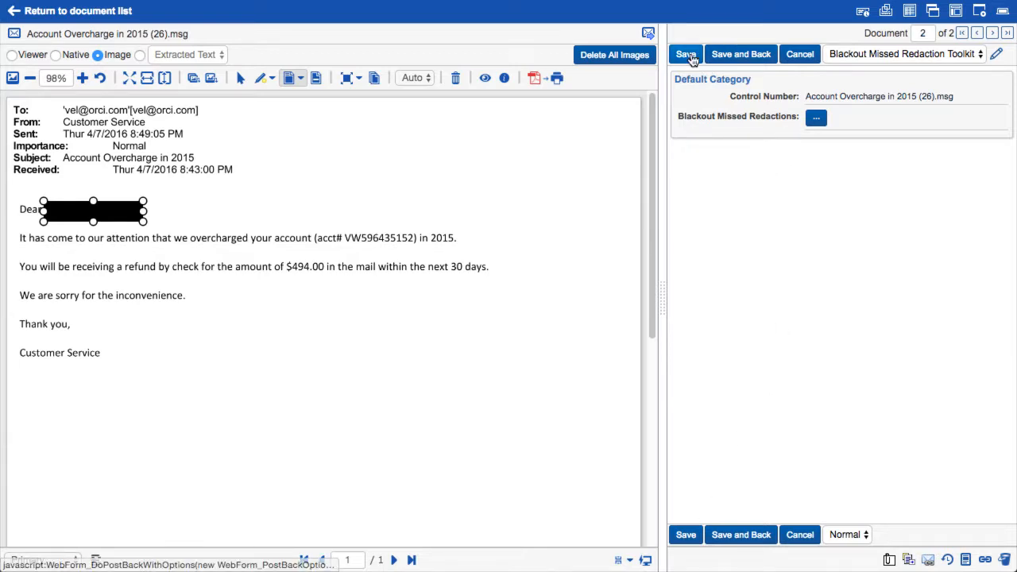
click(740, 56)
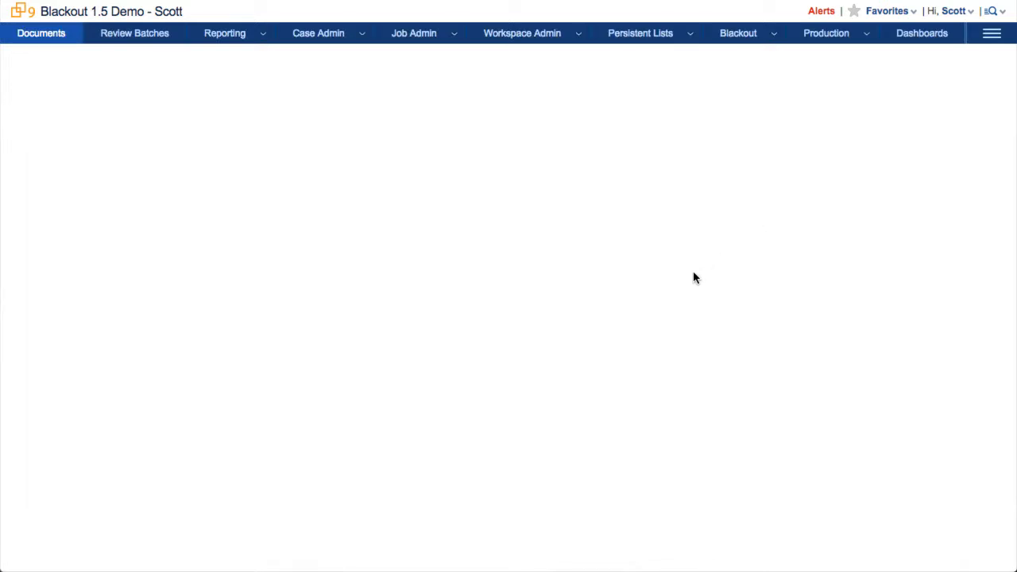